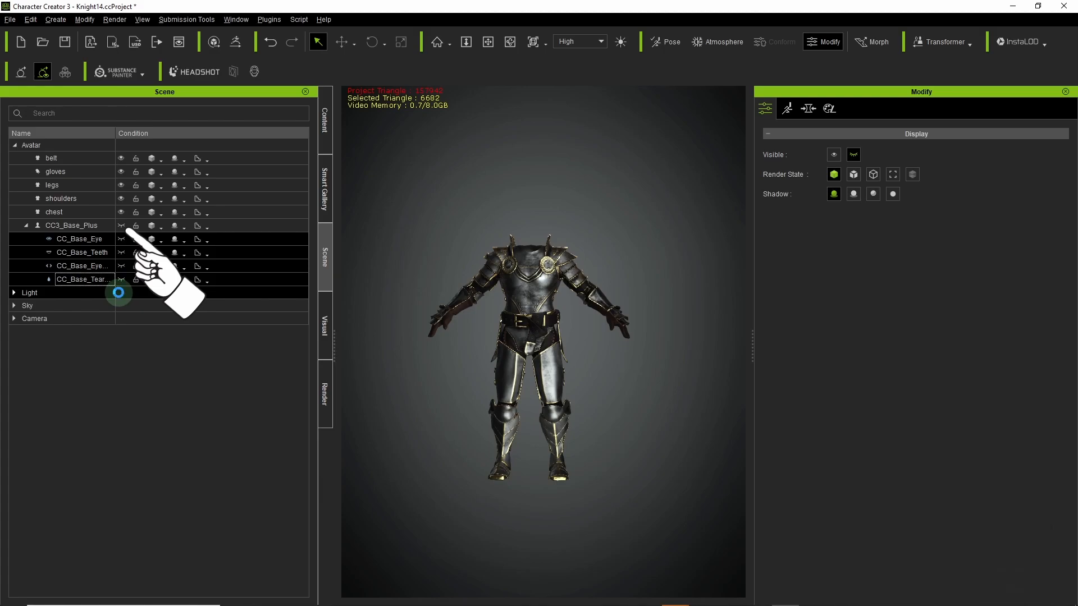
# Delete the hidden eye, teeth and tearline items under the CC3_Base_Plus avatar
pyautogui.press('Delete')
pyautogui.click(80, 224)
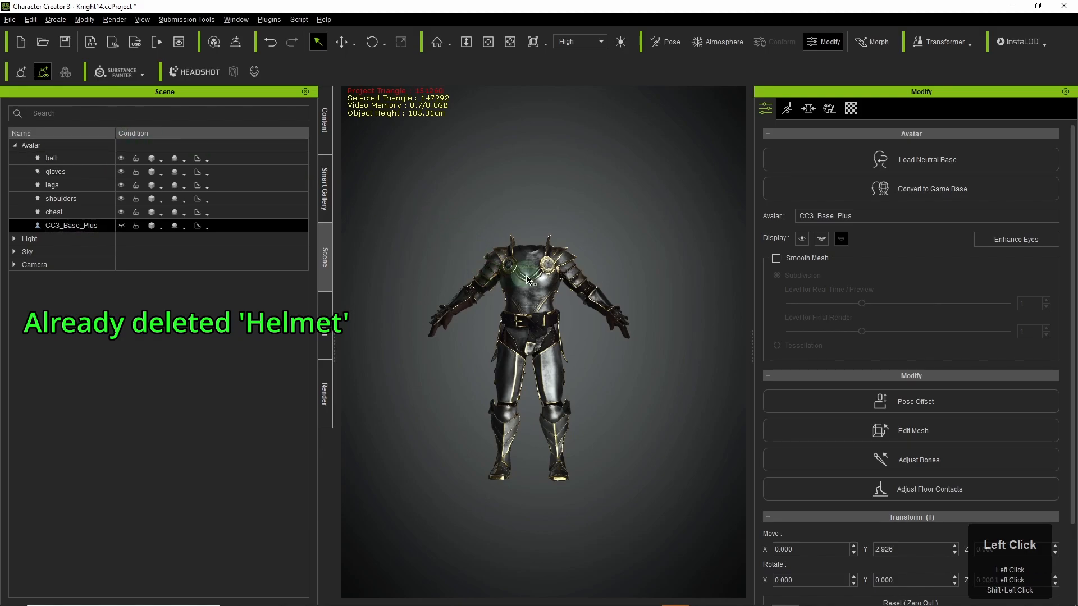
# Export the whole avatar as an FBX clothed character with the Unreal preset and the Mesh option
pyautogui.click(55, 147)
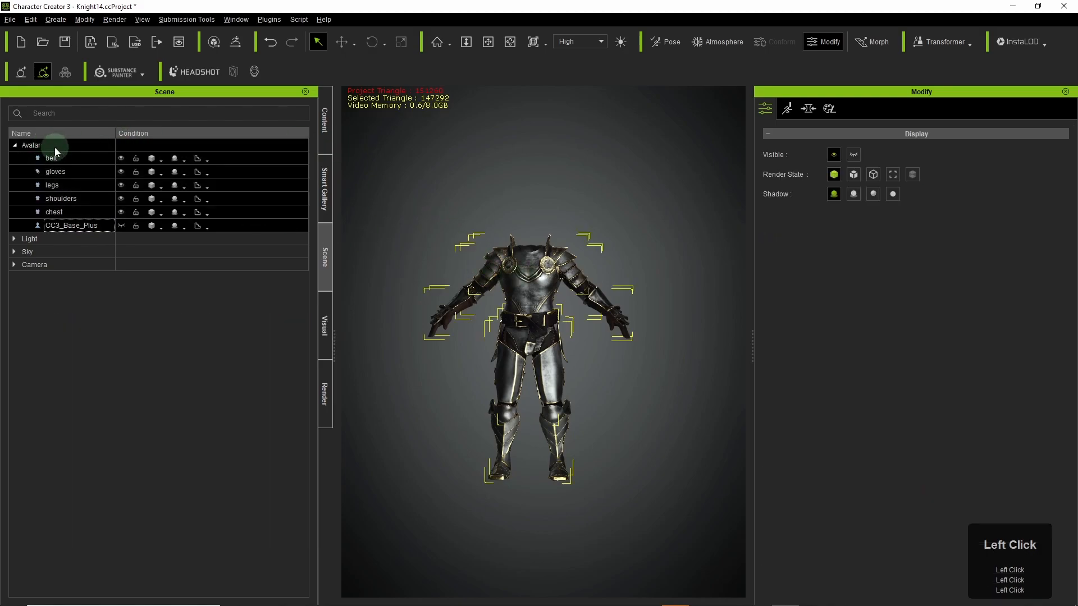
pyautogui.click(11, 20)
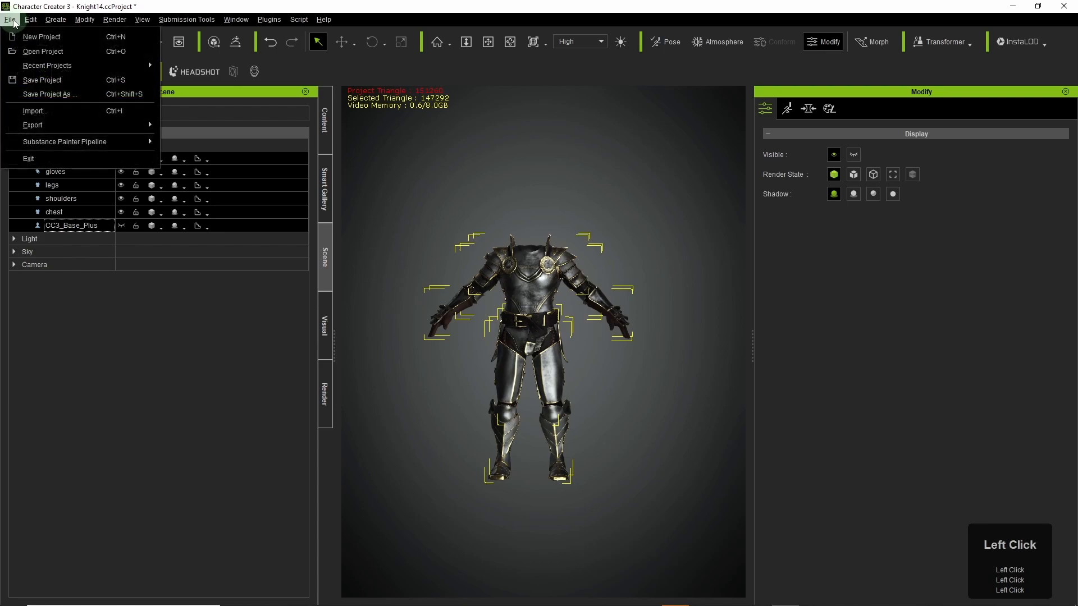
pyautogui.moveTo(62, 125)
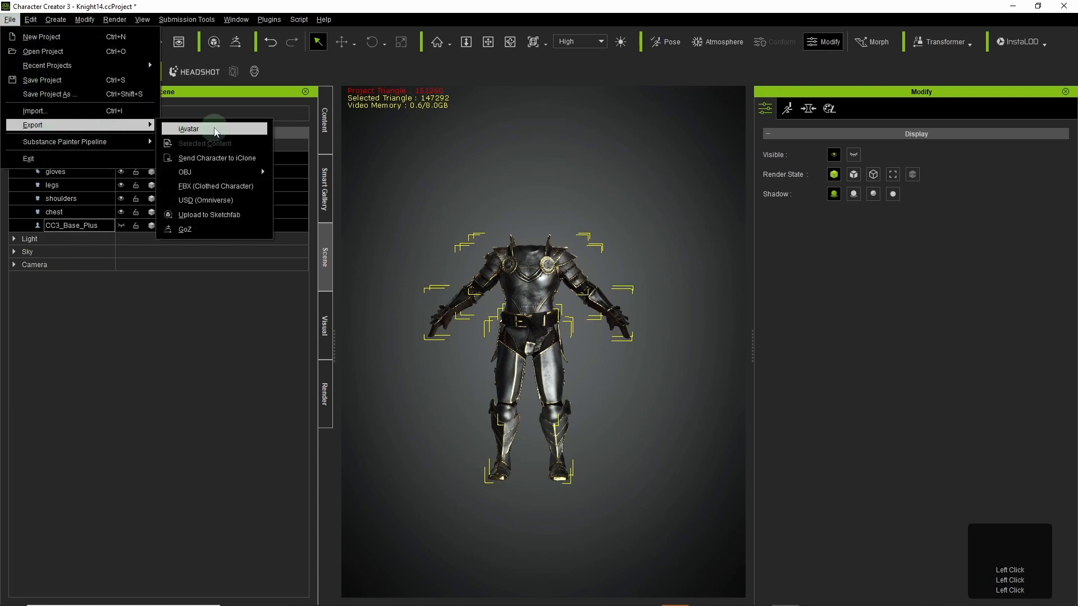
pyautogui.click(234, 187)
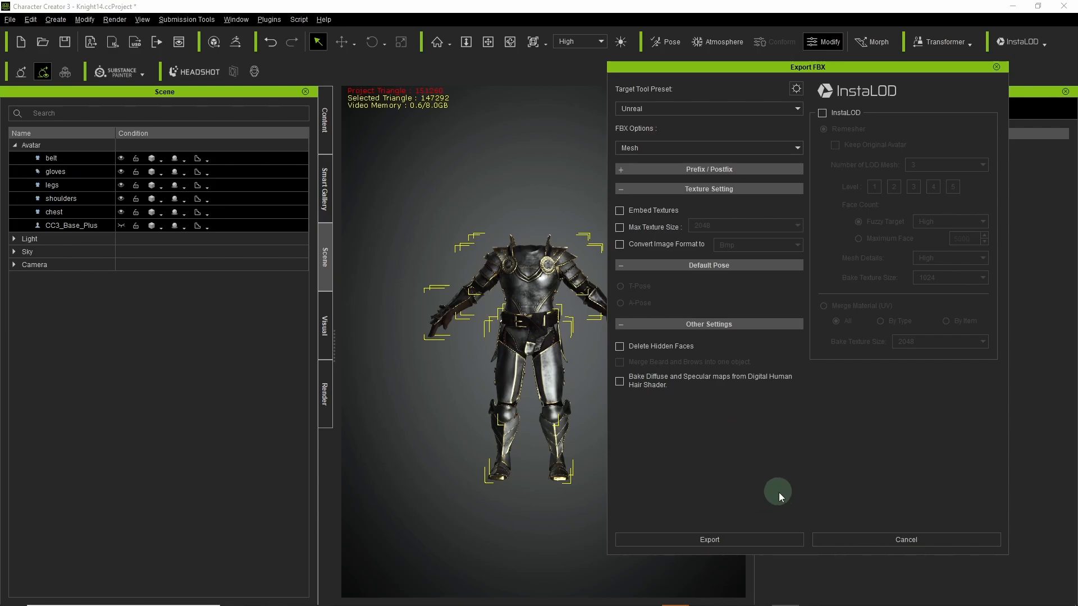
pyautogui.click(739, 539)
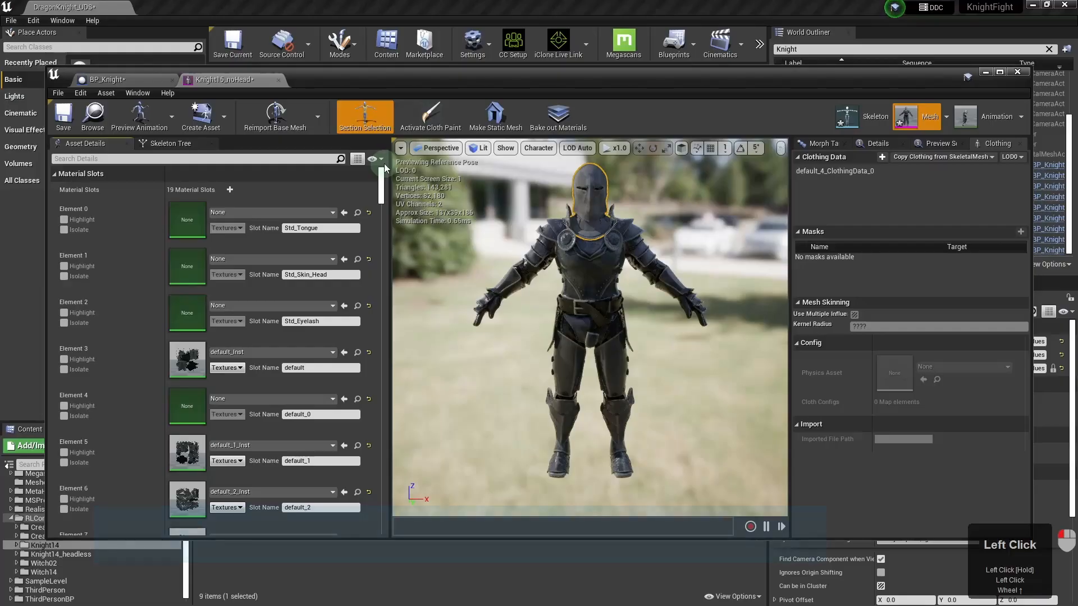
# In Unreal Editor, disable LOD 0's Section 4, the helmet, in the Knight16_noHead skeletal mesh
pyautogui.moveTo(377, 168); pyautogui.dragTo(376, 237)
pyautogui.click(161, 368)
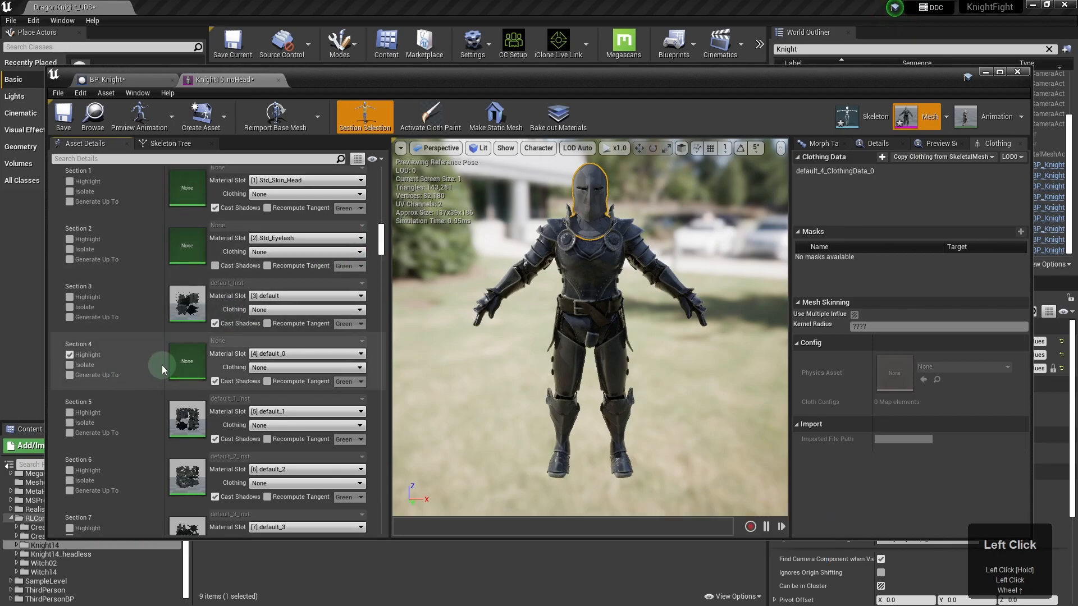
pyautogui.rightClick(182, 366)
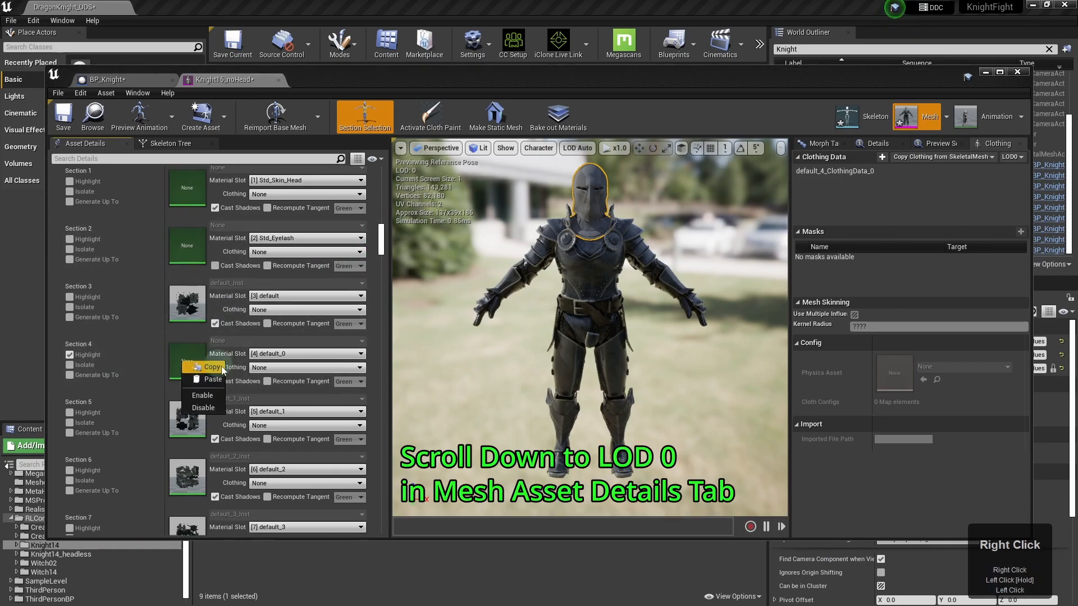
pyautogui.click(208, 408)
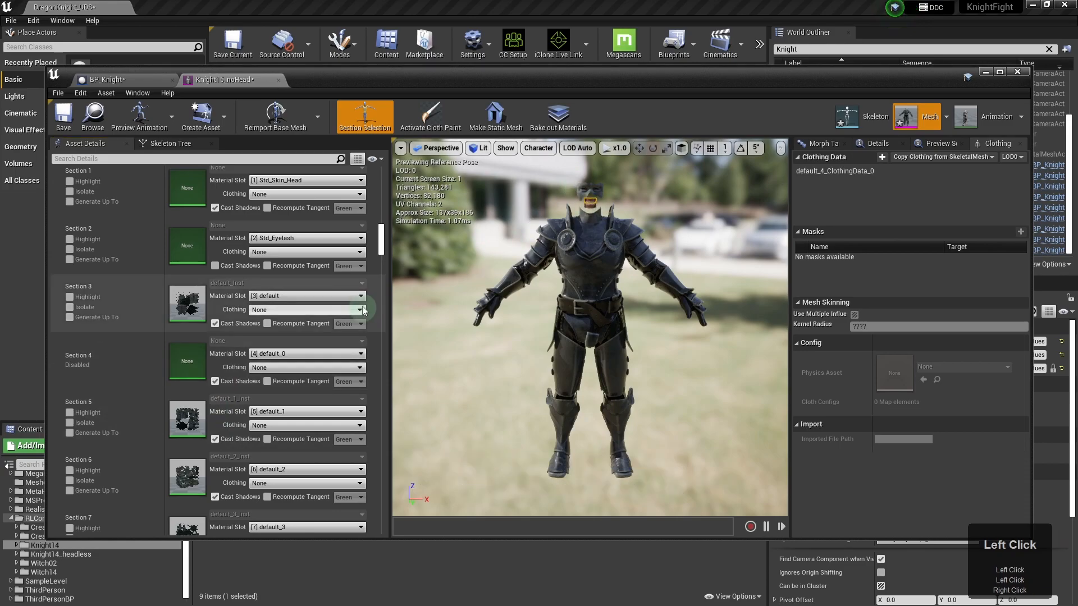
# Disable the remaining head sections of the LOD 0 mesh, such as the teeth and eyes
pyautogui.moveTo(382, 244)
pyautogui.mouseDown()
pyautogui.moveTo(381, 188)
pyautogui.moveTo(382, 254)
pyautogui.moveTo(399, 244)
pyautogui.moveTo(398, 257)
pyautogui.mouseUp()
pyautogui.rightClick(183, 280)
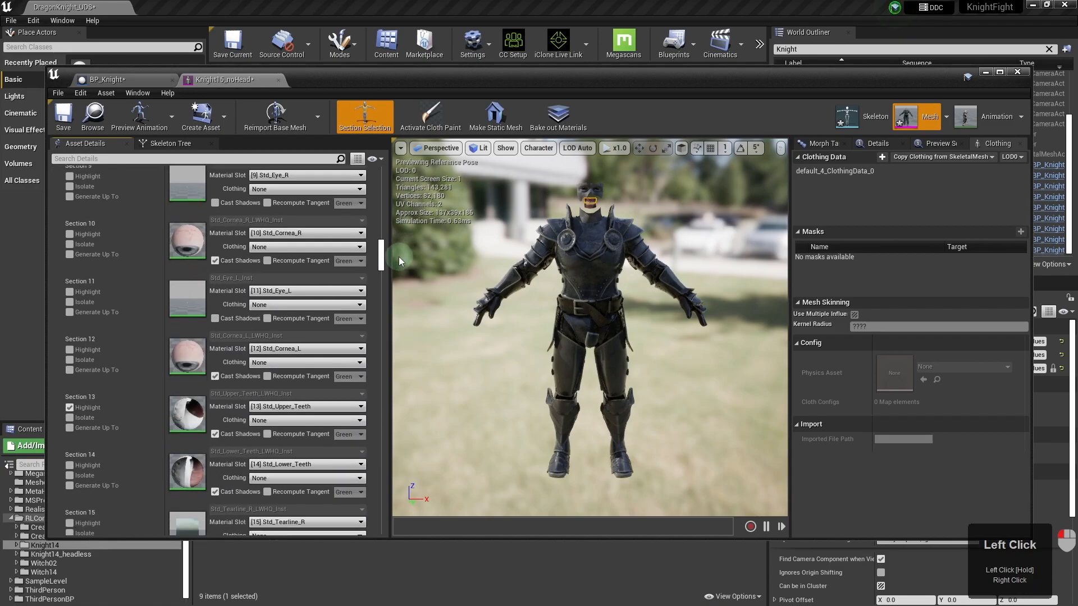
pyautogui.rightClick(196, 414)
pyautogui.click(205, 467)
pyautogui.rightClick(193, 416)
pyautogui.click(210, 465)
pyautogui.scroll(9, 309, 348)
pyautogui.rightClick(190, 359)
pyautogui.click(215, 409)
pyautogui.scroll(-9, 211, 365)
pyautogui.rightClick(186, 263)
pyautogui.click(187, 322)
pyautogui.rightClick(188, 322)
pyautogui.click(196, 374)
pyautogui.scroll(-3, 265, 305)
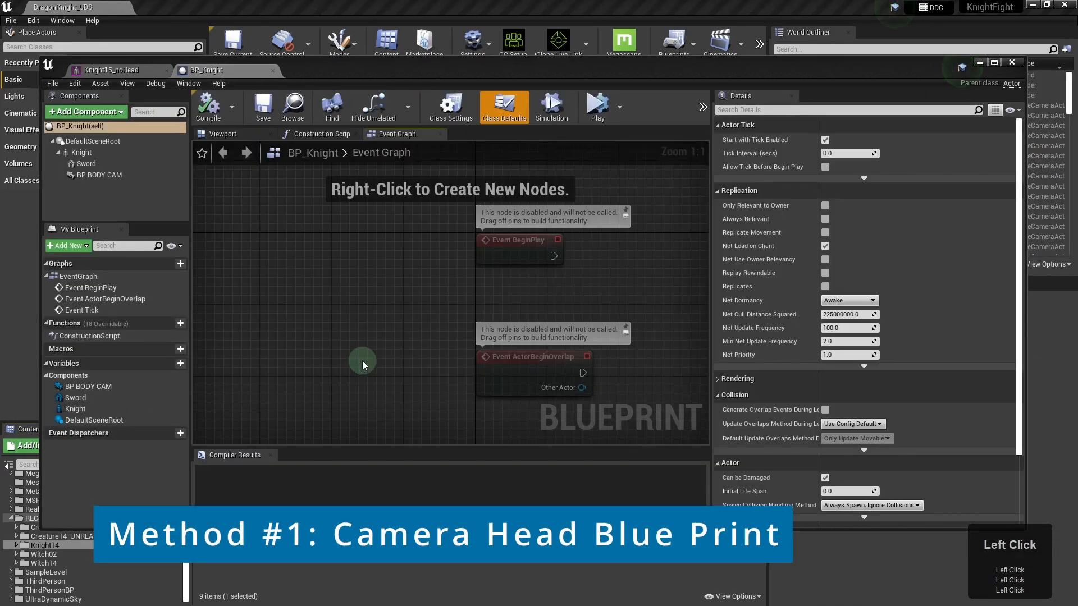
# Show the BP_Knight blueprint in its viewport and inspect the knight mesh, sword and body camera components
pyautogui.click(224, 69)
pyautogui.moveTo(337, 69); pyautogui.dragTo(338, 101)
pyautogui.click(223, 161)
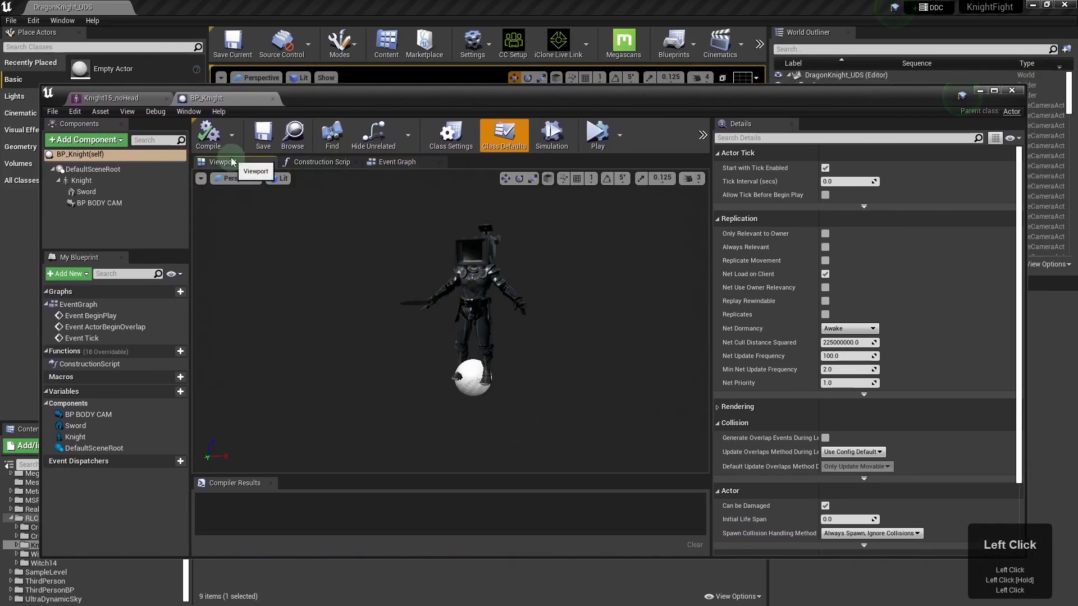
pyautogui.click(481, 255)
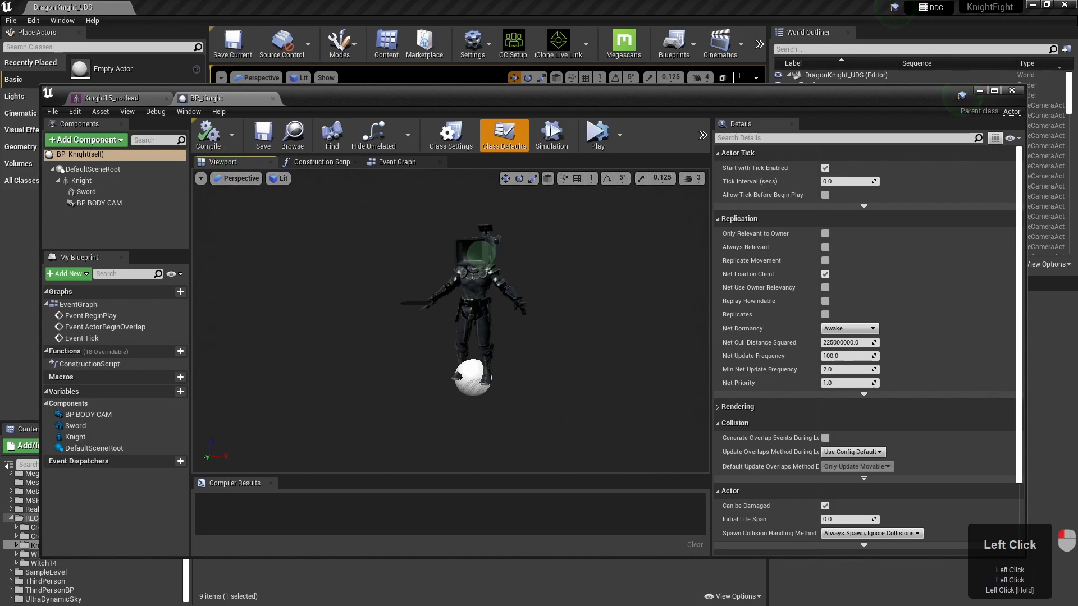
pyautogui.click(478, 283)
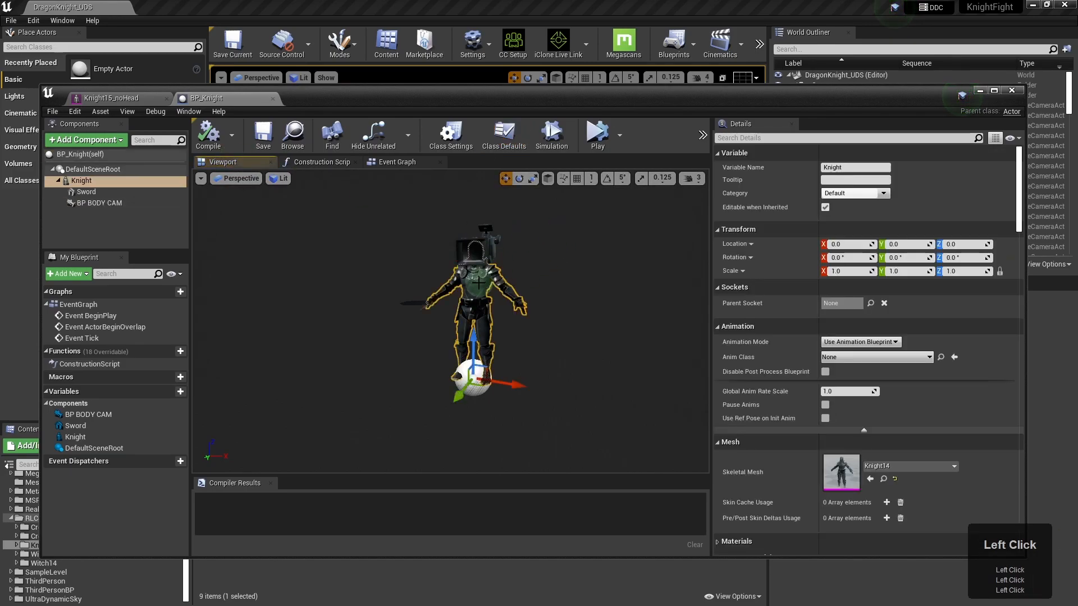
pyautogui.click(405, 305)
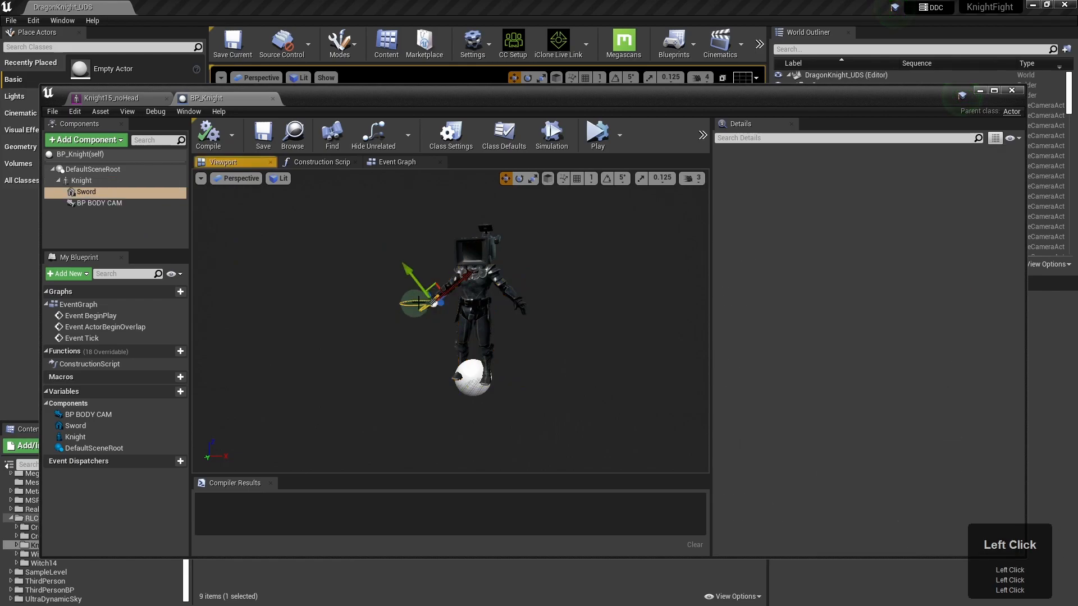
pyautogui.click(499, 255)
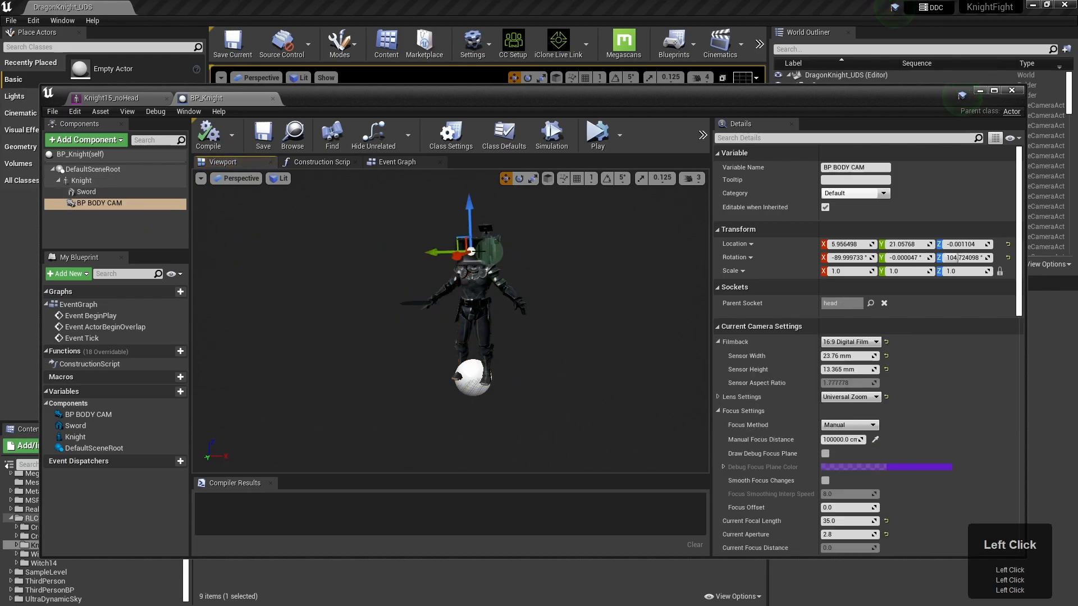
# Attach the BP BODY CAM component to the knight's head bone as its parent socket
pyautogui.click(86, 203)
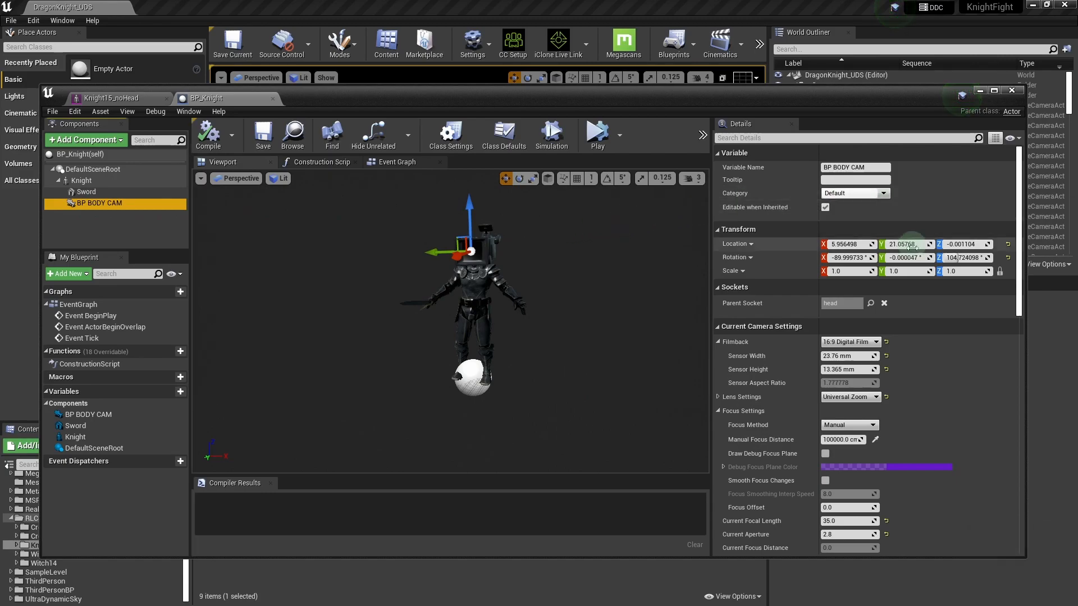
pyautogui.click(846, 303)
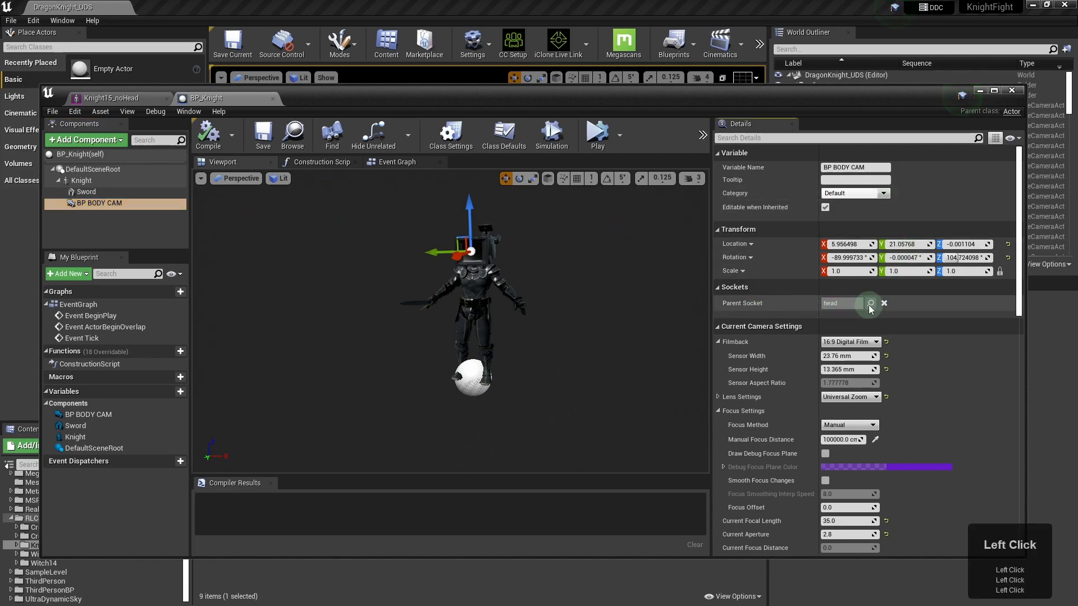
pyautogui.click(870, 304)
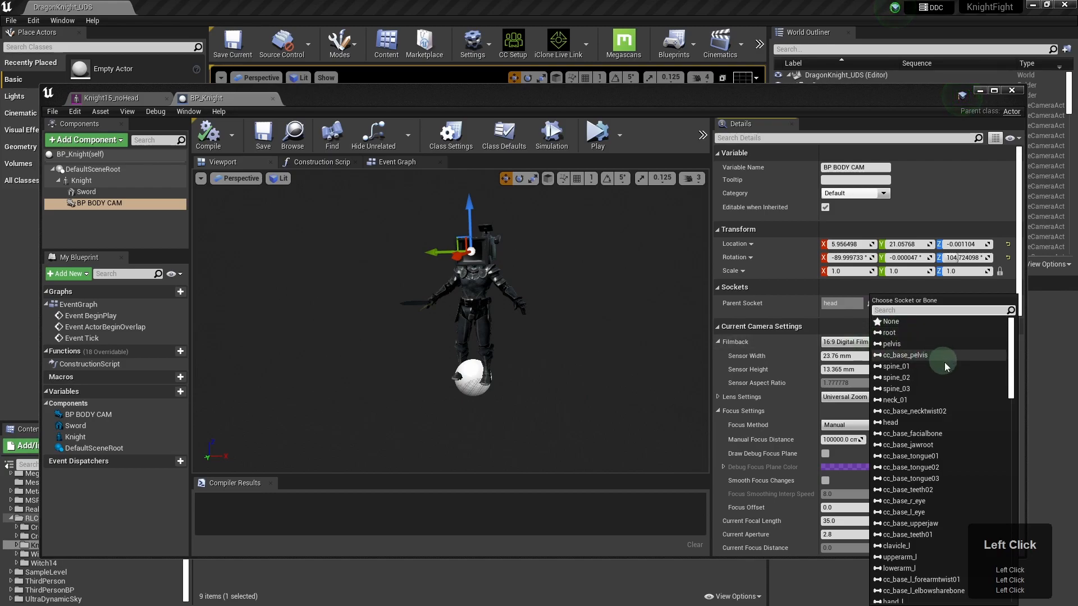
pyautogui.click(891, 424)
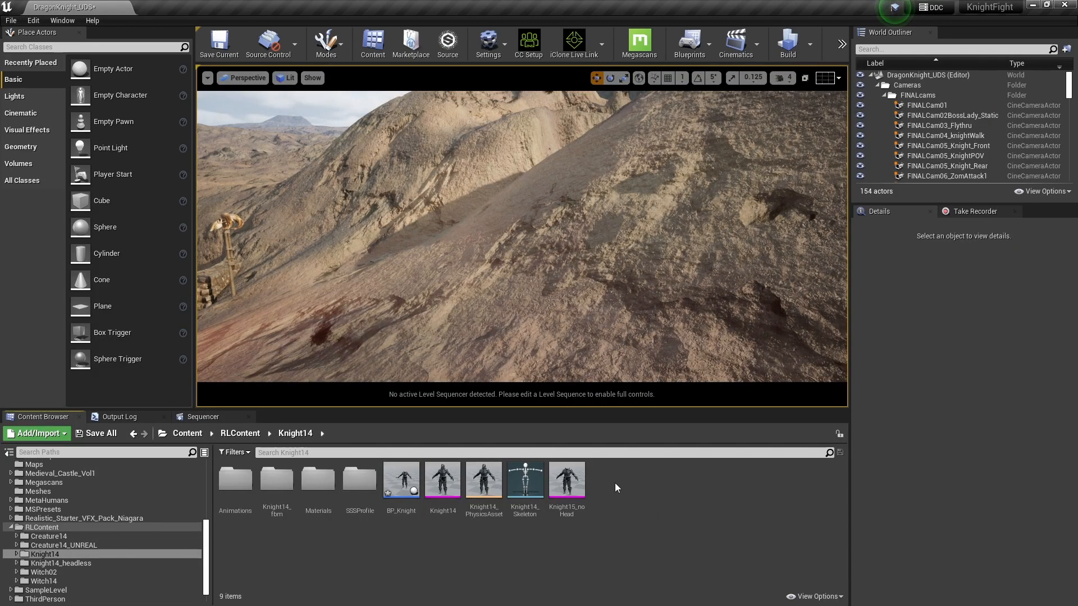
# Create a new Actor blueprint class in the Knight14 folder and name it BP_Knight2
pyautogui.rightClick(615, 483)
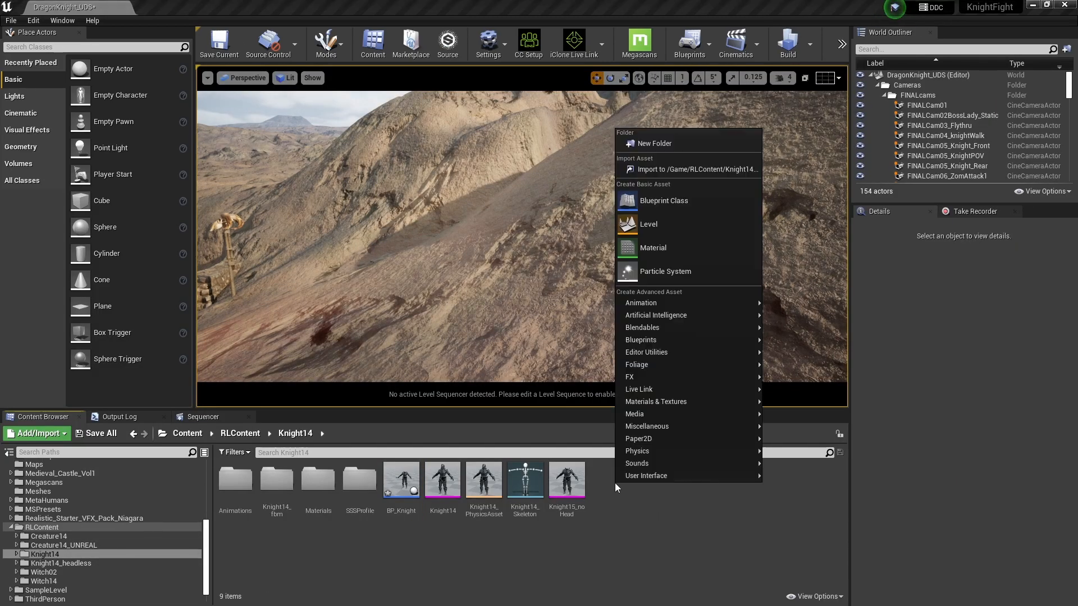
pyautogui.click(686, 213)
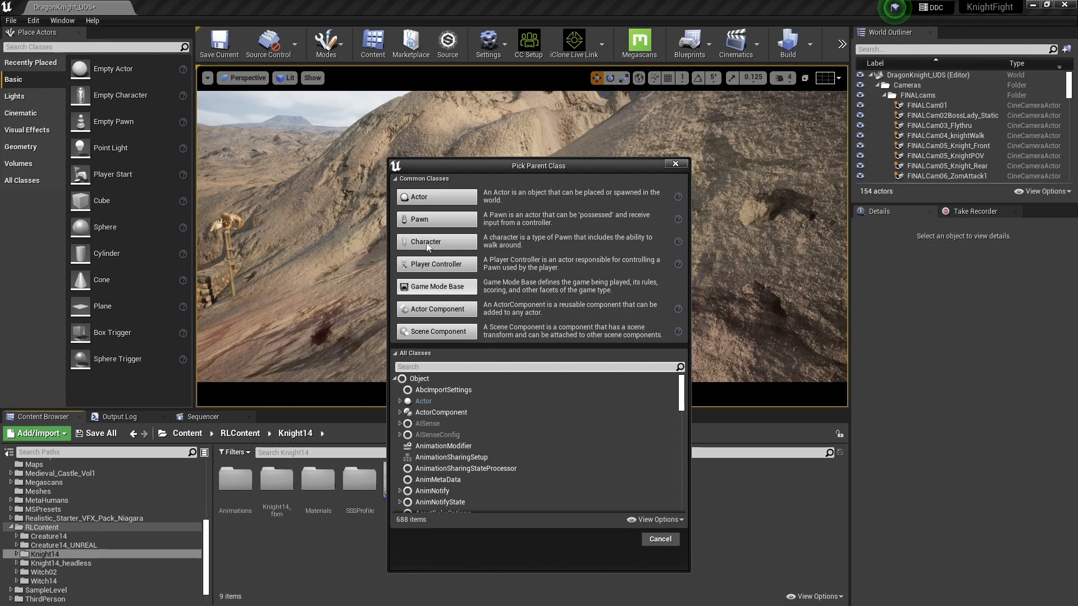
pyautogui.click(437, 197)
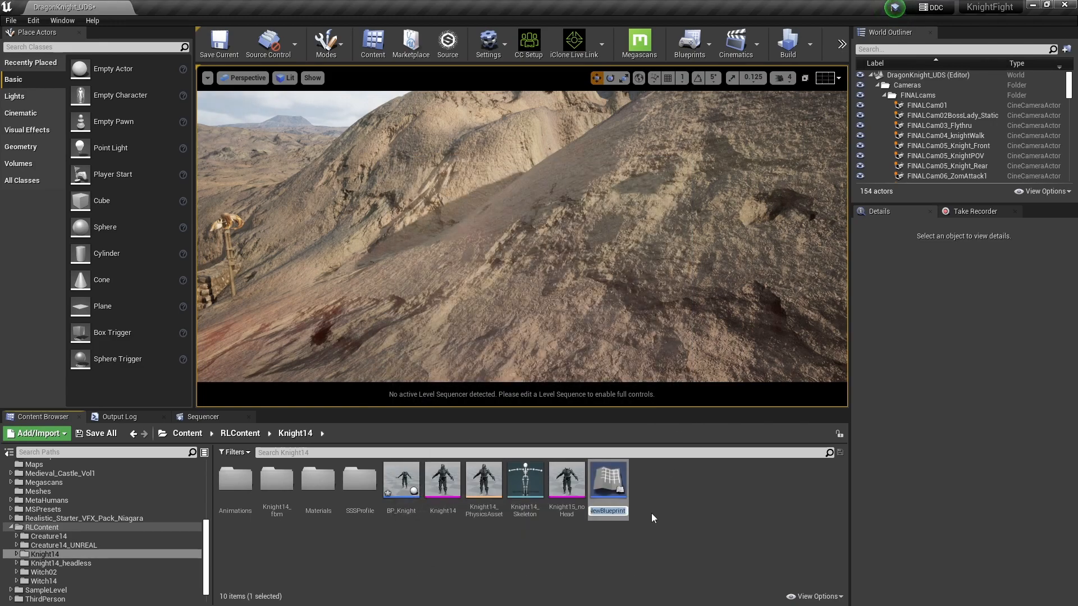
pyautogui.write('BP_Knight2')
pyautogui.press('Return')
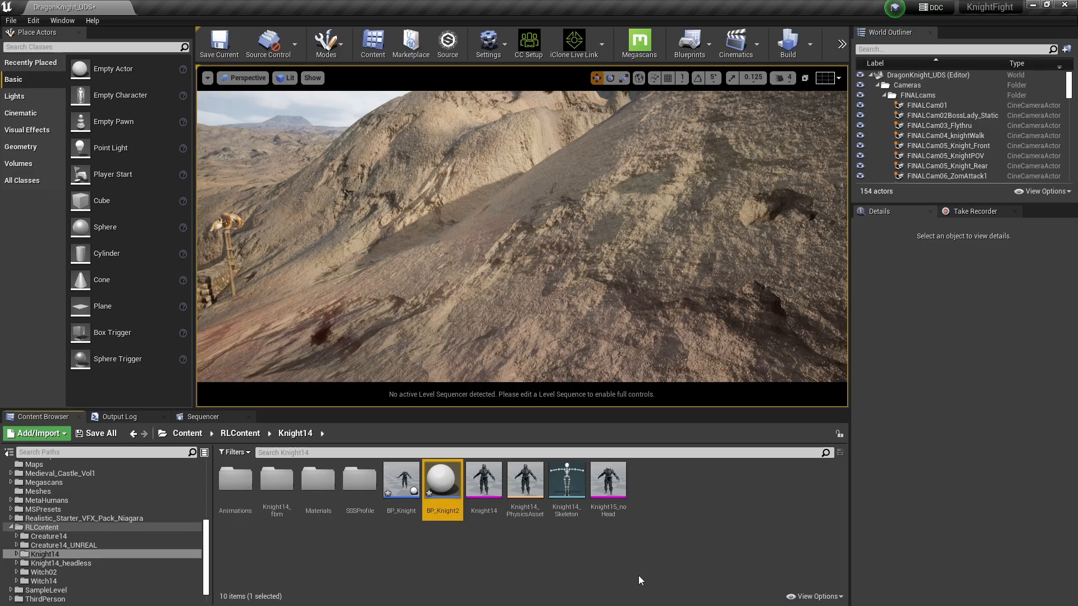
# Open the BP_Knight2 blueprint for editing
pyautogui.click(463, 547)
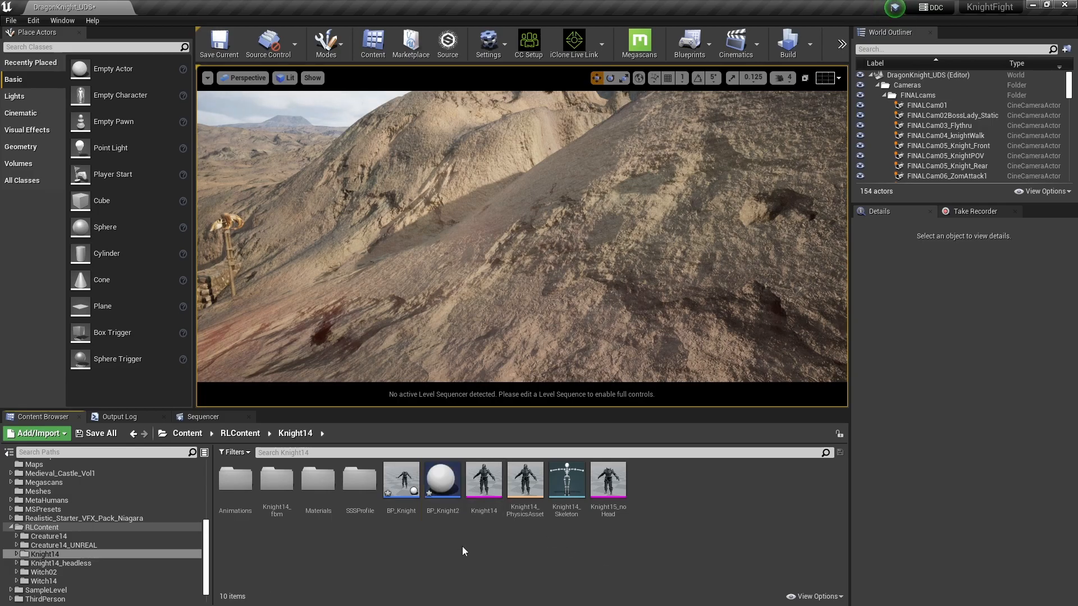
pyautogui.doubleClick(443, 492)
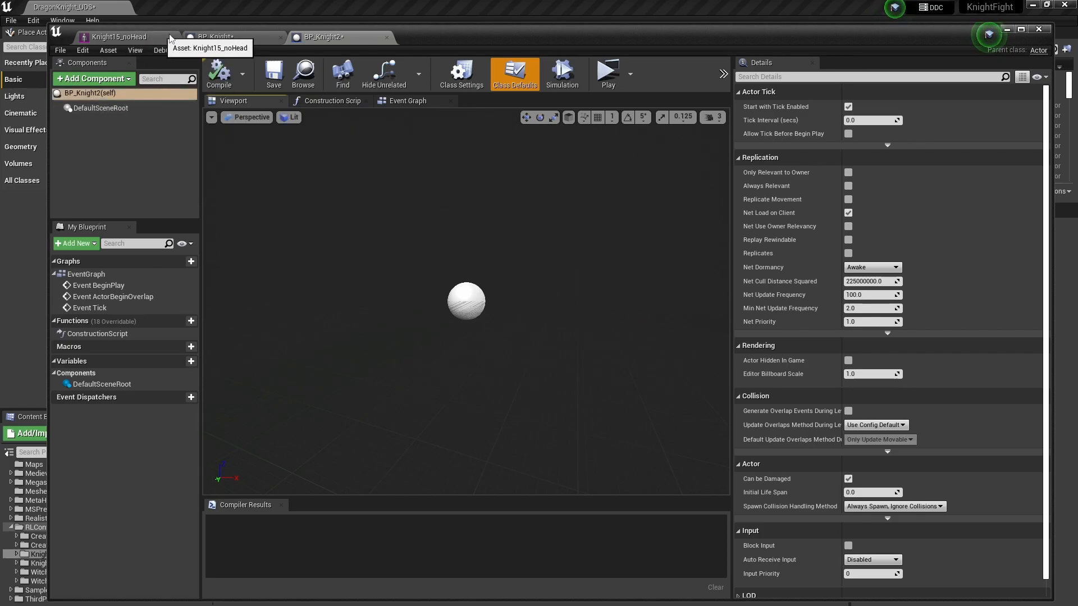
pyautogui.click(275, 37)
pyautogui.click(340, 37)
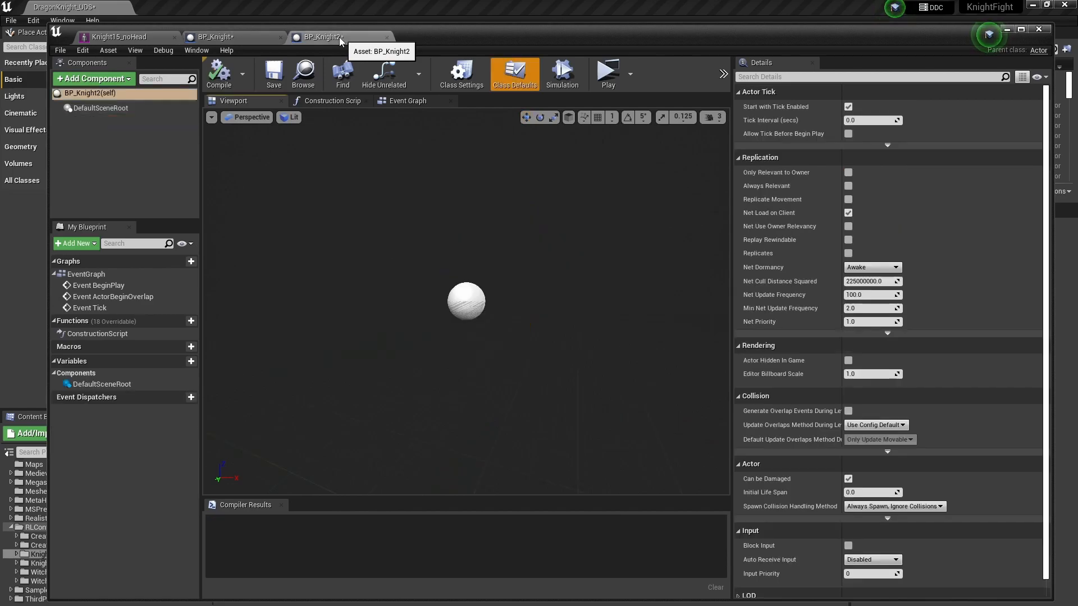
# Add a Skeletal Mesh component under the DefaultSceneRoot, keeping its default name
pyautogui.click(115, 107)
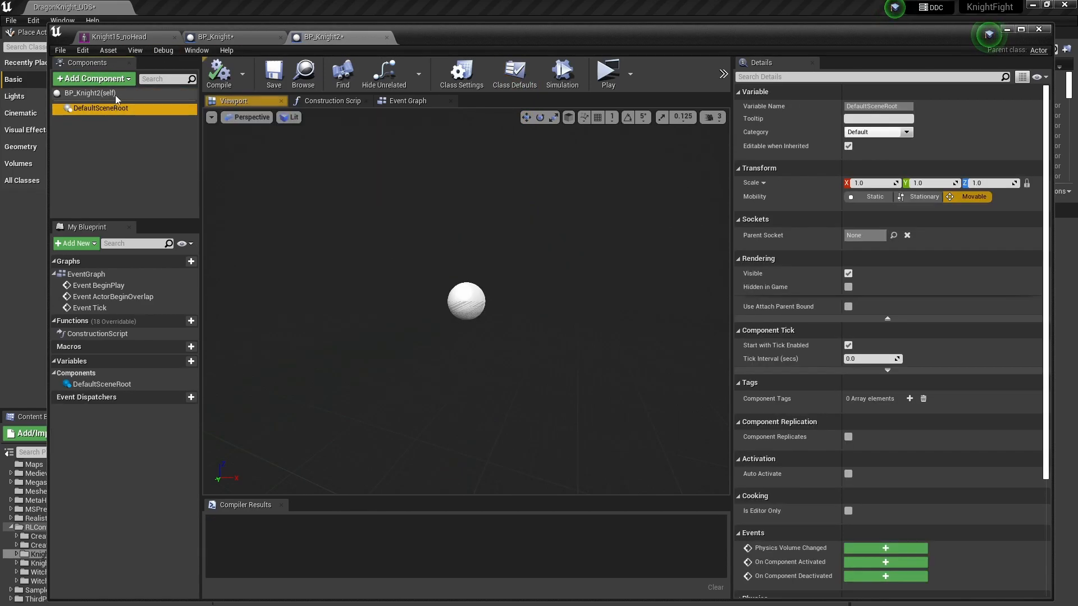
pyautogui.click(123, 79)
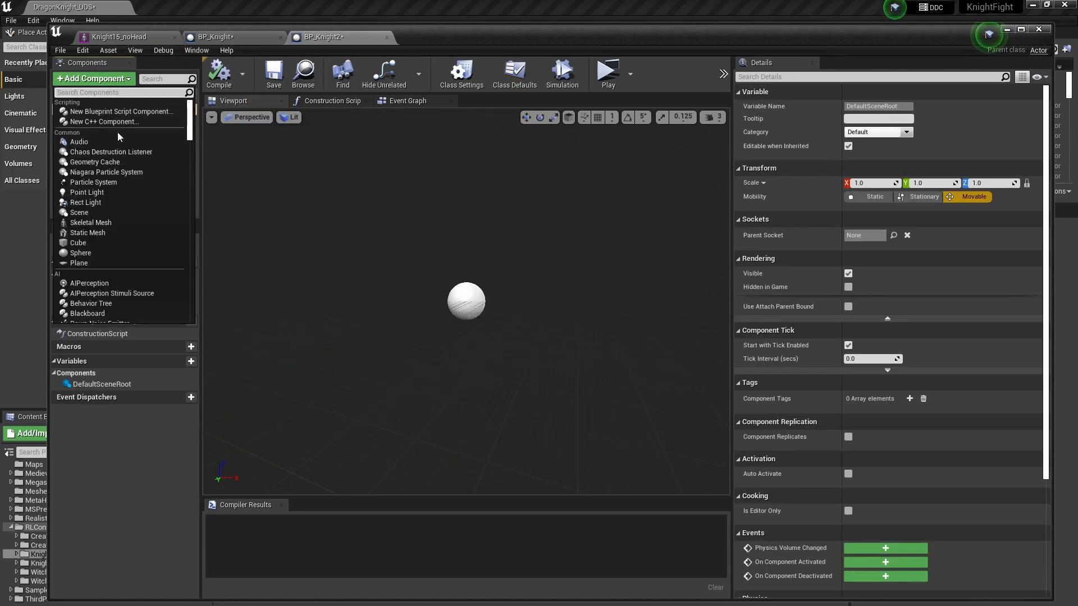
pyautogui.click(123, 223)
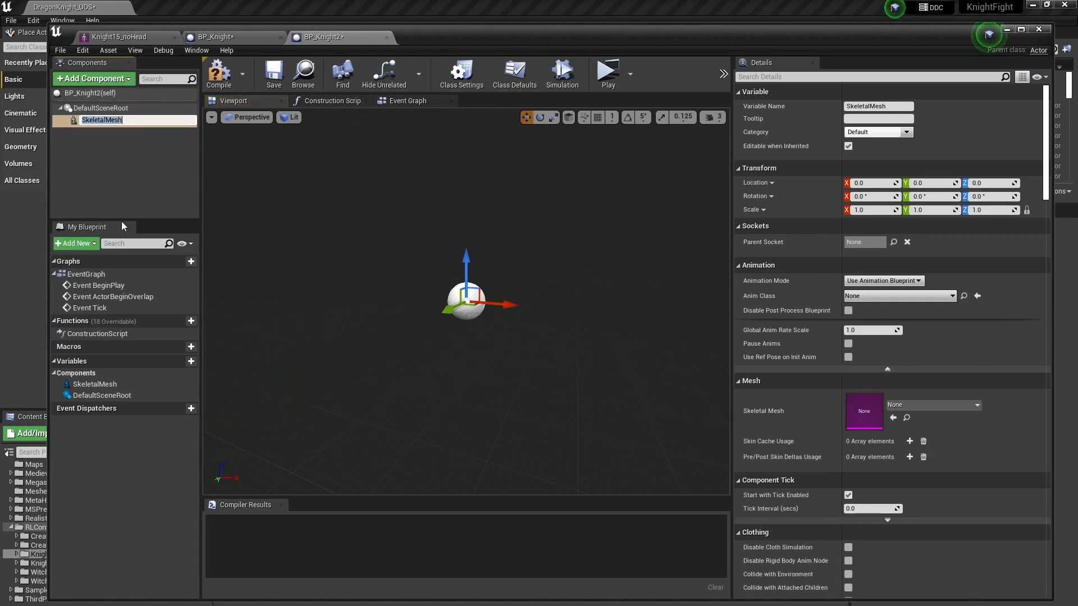
pyautogui.press('Return')
# Assign the Knight15_noHead mesh to the new skeletal mesh component
pyautogui.click(971, 407)
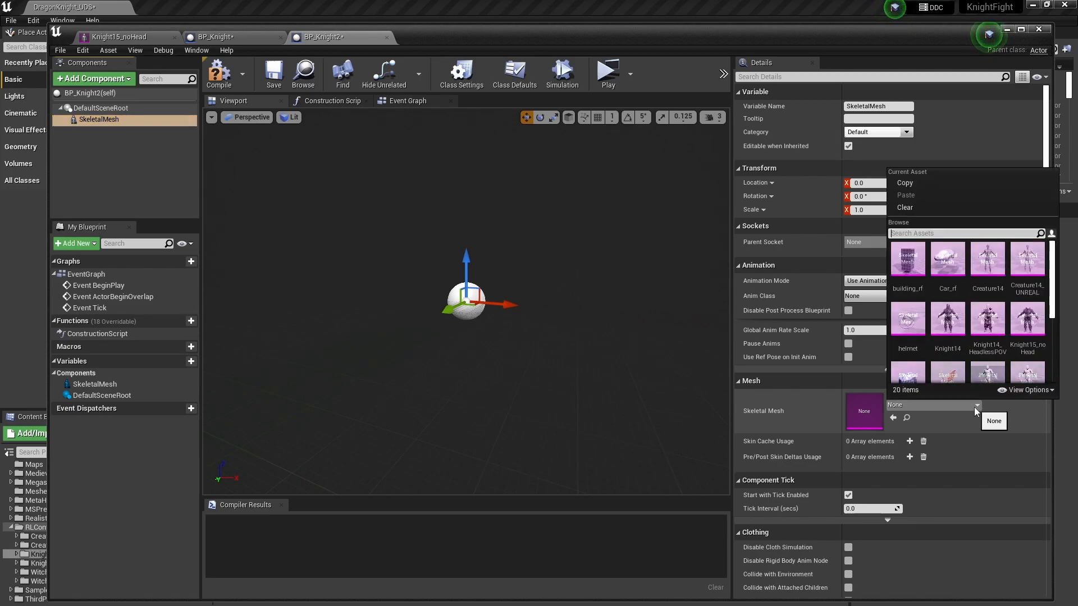
pyautogui.click(1027, 317)
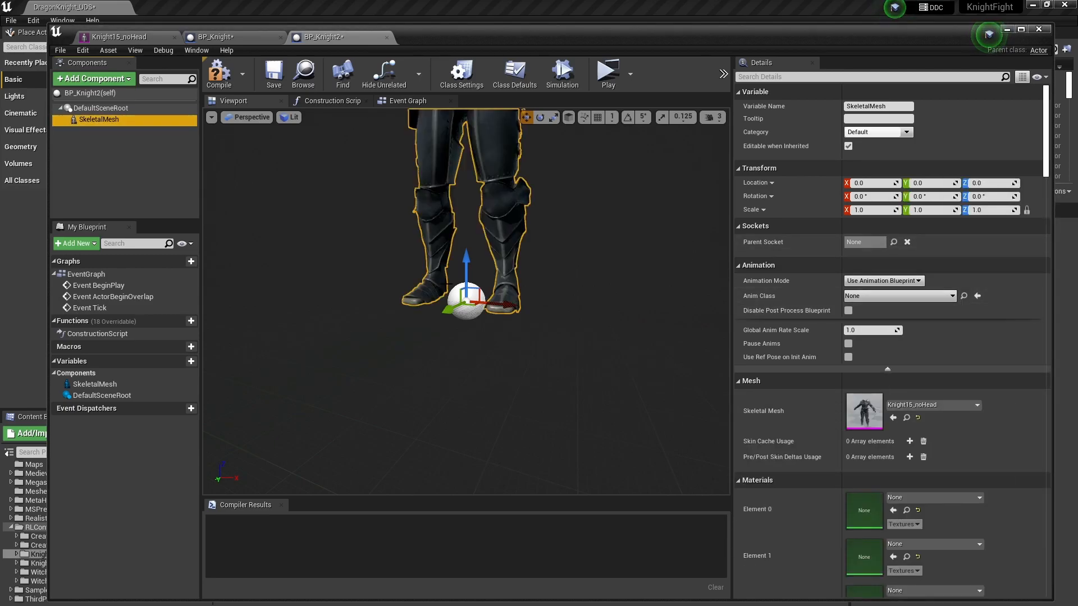
pyautogui.scroll(3, 514, 247)
pyautogui.scroll(-8, 502, 243)
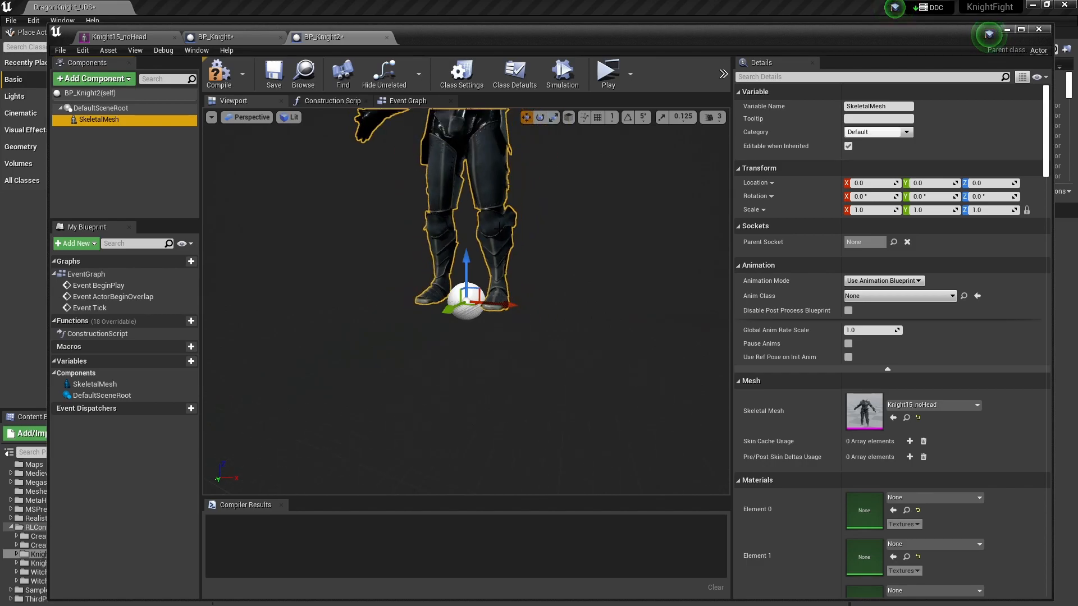
pyautogui.scroll(-6, 477, 236)
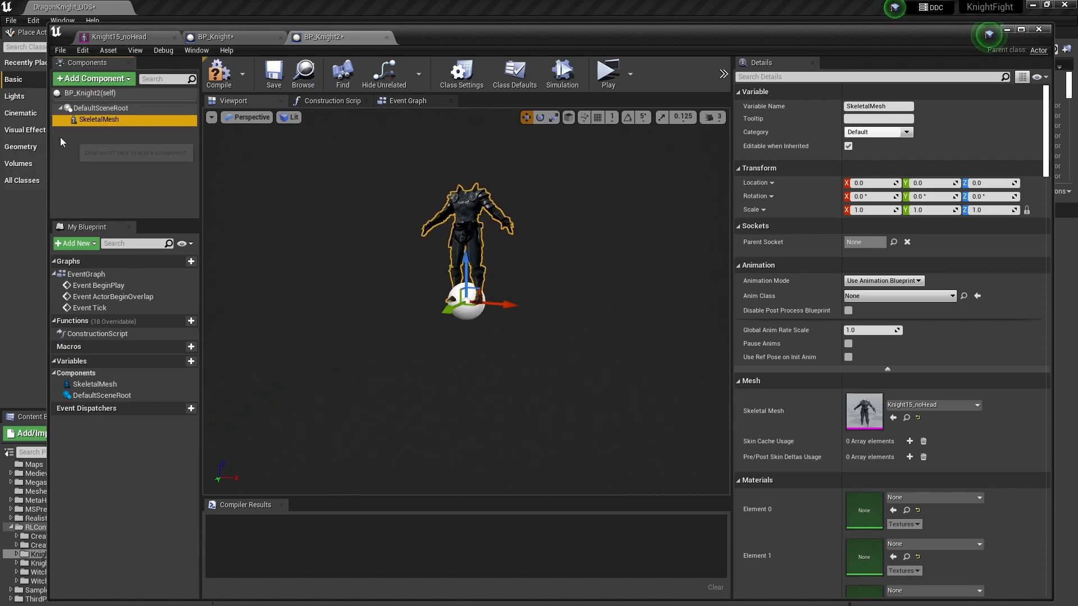
# Add a Cine Camera component under the SkeletalMesh component, keeping its default name
pyautogui.click(101, 121)
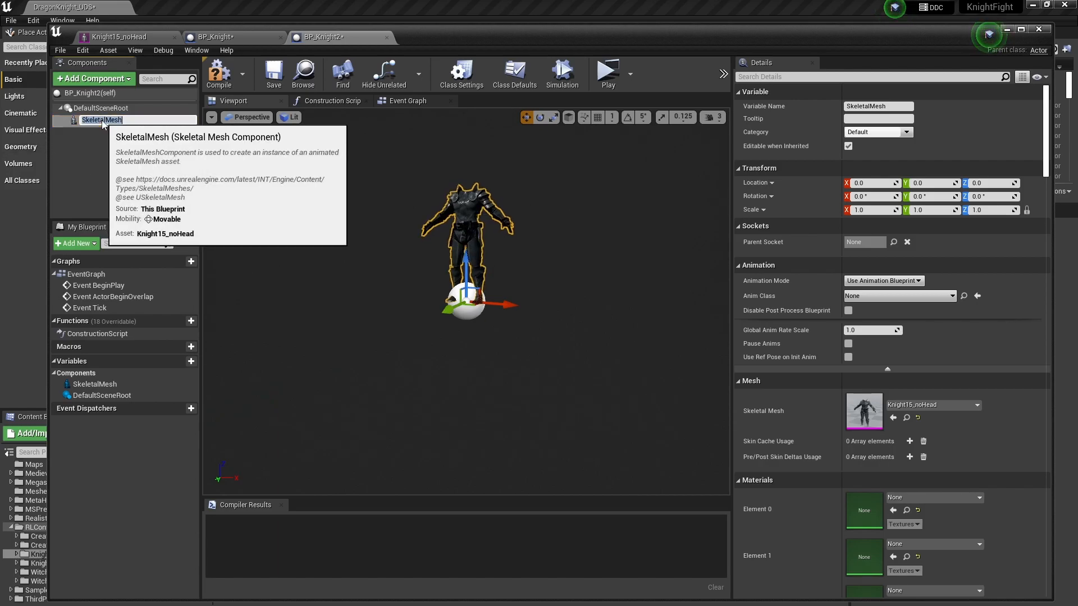
pyautogui.click(74, 120)
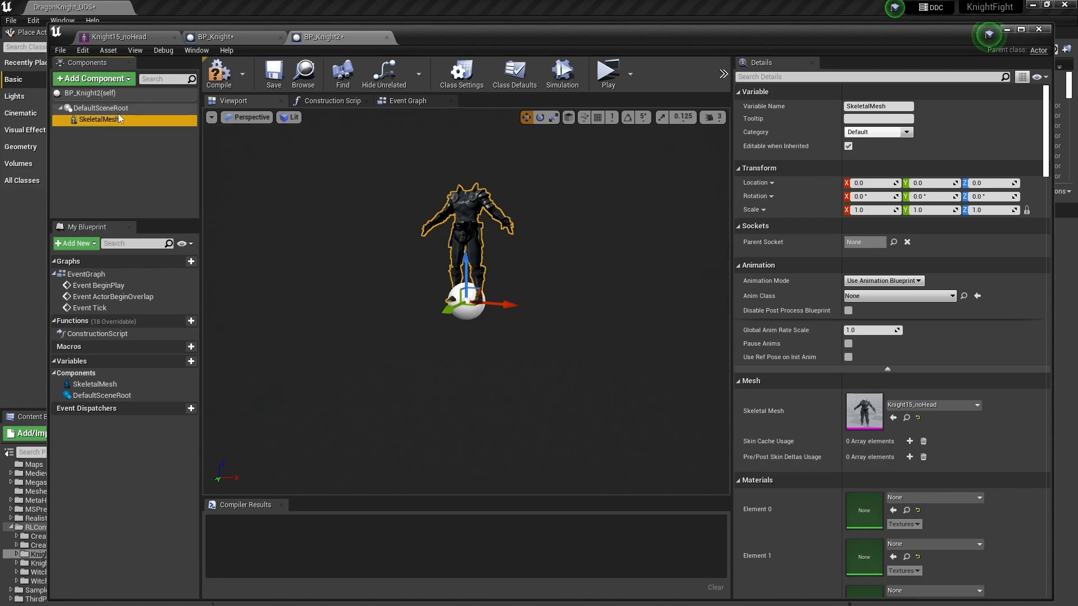
pyautogui.click(125, 82)
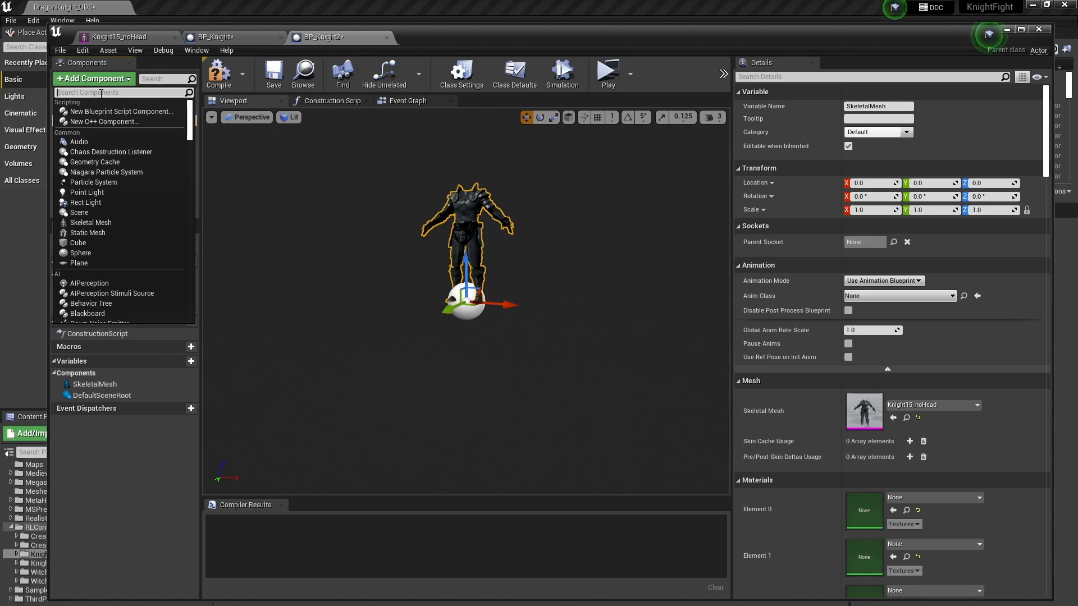
pyautogui.write('cam')
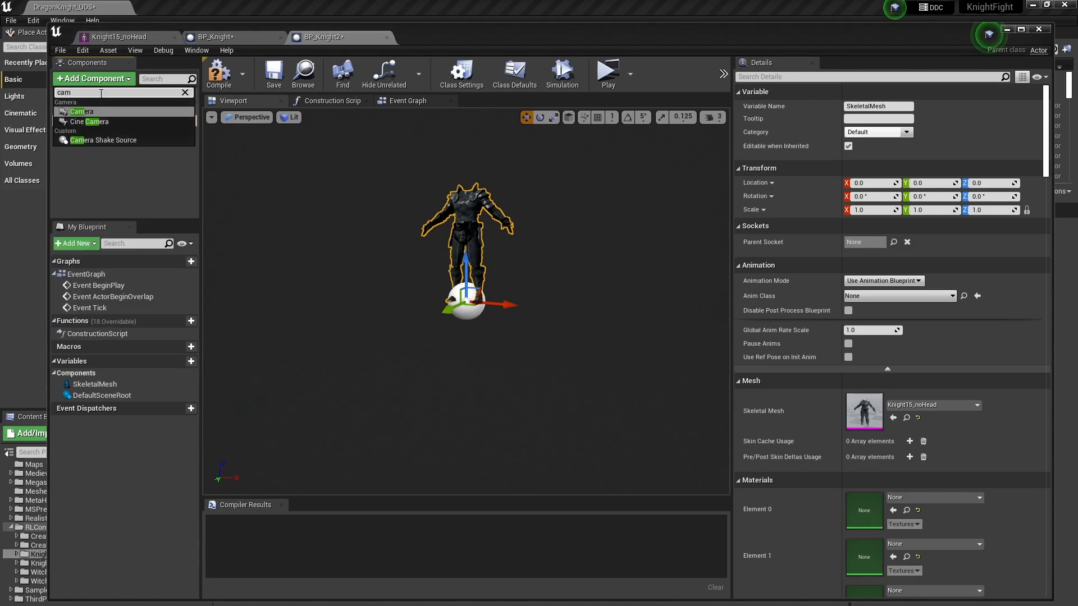
pyautogui.click(120, 122)
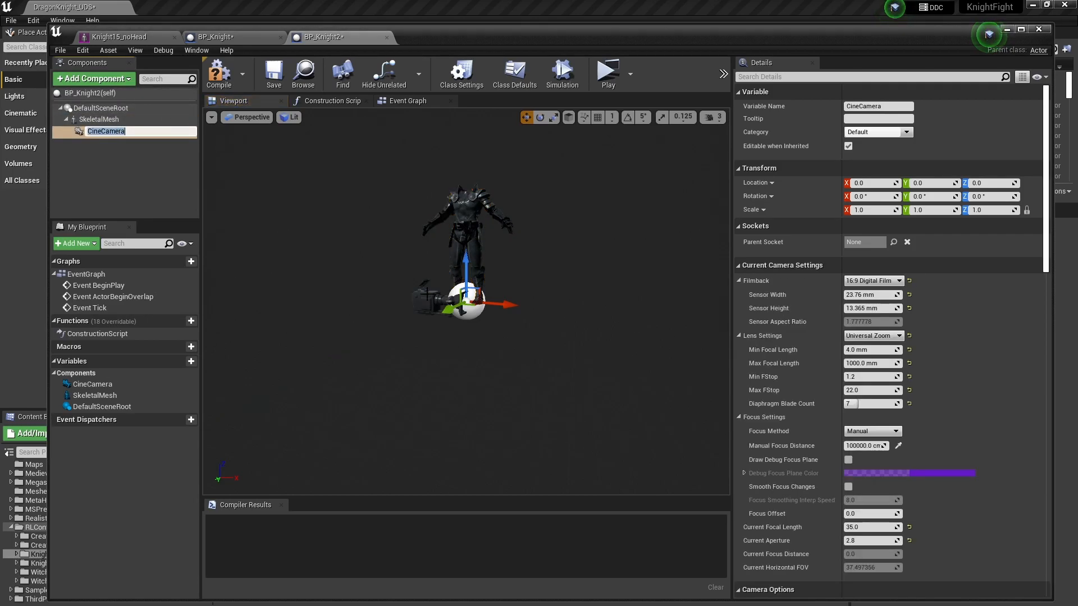
pyautogui.press('Return')
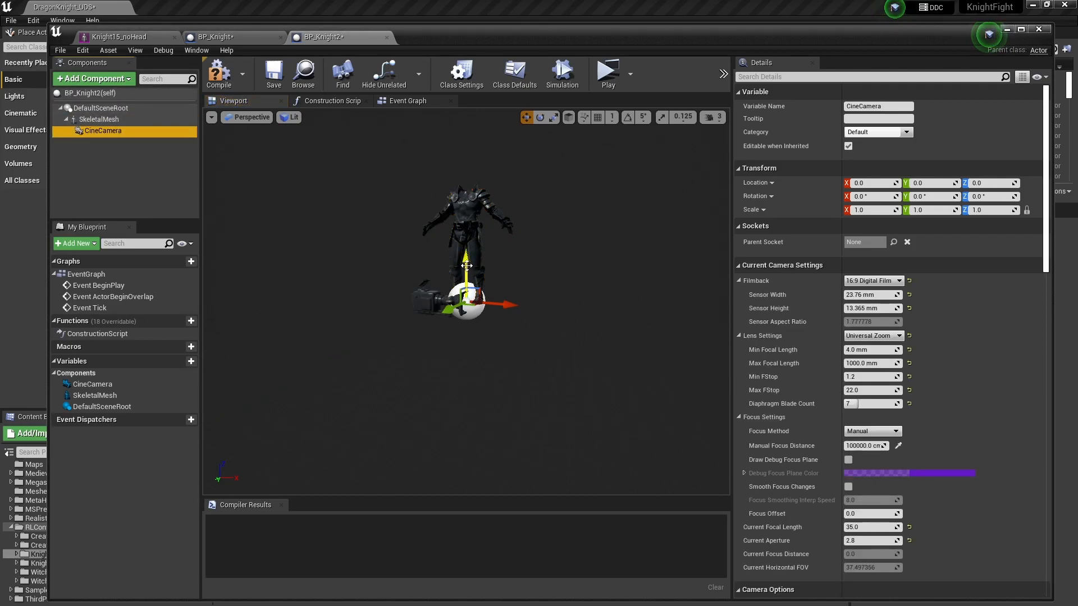
# Raise the CineCamera to head height, Z about 177.7, and rotate it to a yaw of about 90° so it faces the knight's front
pyautogui.moveTo(466, 264); pyautogui.dragTo(431, 156)
pyautogui.press('e')
pyautogui.hotkey('ctrl', 'z')
pyautogui.click(628, 118)
pyautogui.click(470, 169)
pyautogui.moveTo(498, 156); pyautogui.dragTo(441, 156)
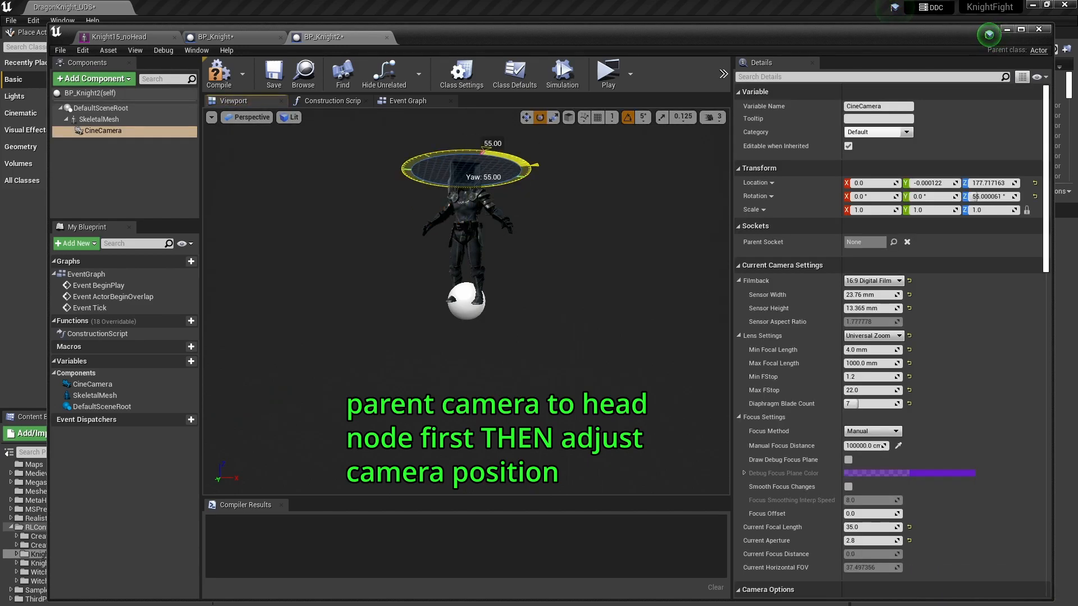
pyautogui.moveTo(466, 252); pyautogui.dragTo(517, 233, button='right')
pyautogui.press('w')
pyautogui.moveTo(387, 227); pyautogui.dragTo(426, 229, button='right')
pyautogui.press('r')
pyautogui.press('e')
pyautogui.press('r')
pyautogui.press('w')
pyautogui.moveTo(547, 254)
pyautogui.mouseDown()
pyautogui.moveTo(565, 257)
pyautogui.moveTo(547, 255)
pyautogui.mouseUp()
pyautogui.moveTo(548, 255); pyautogui.dragTo(376, 241, button='right')
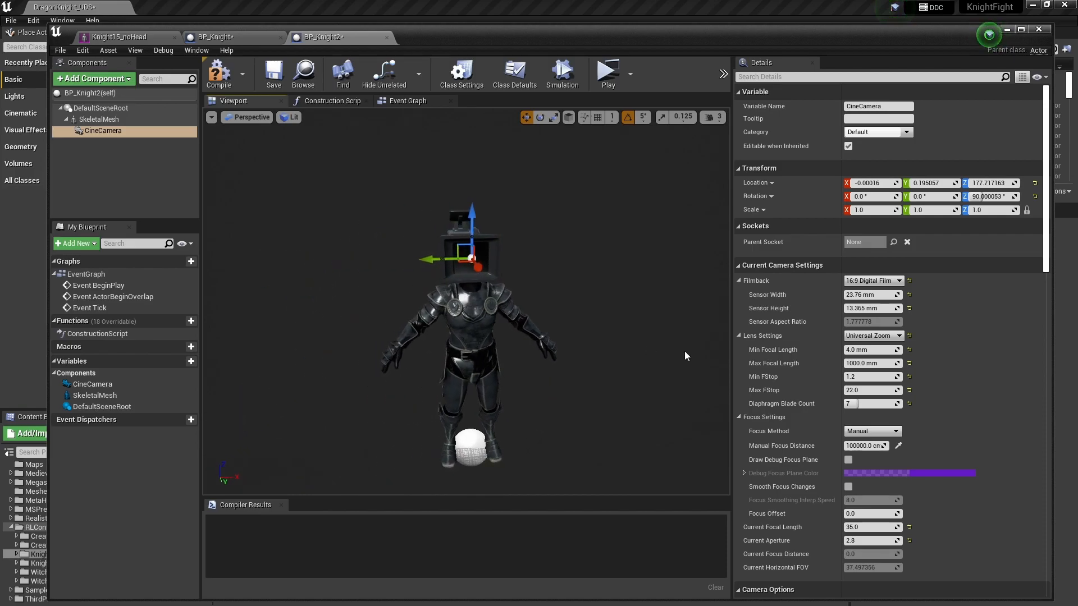
# Rename the CineCamera component to HeadCam2
pyautogui.click(886, 106)
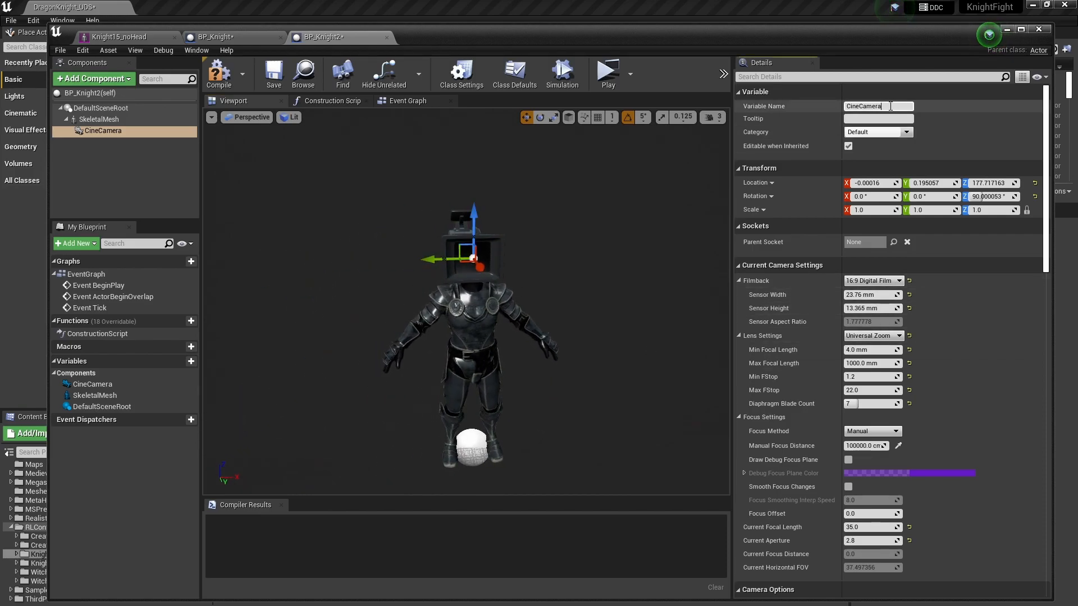
pyautogui.write('HEadCam2')
pyautogui.press('Return')
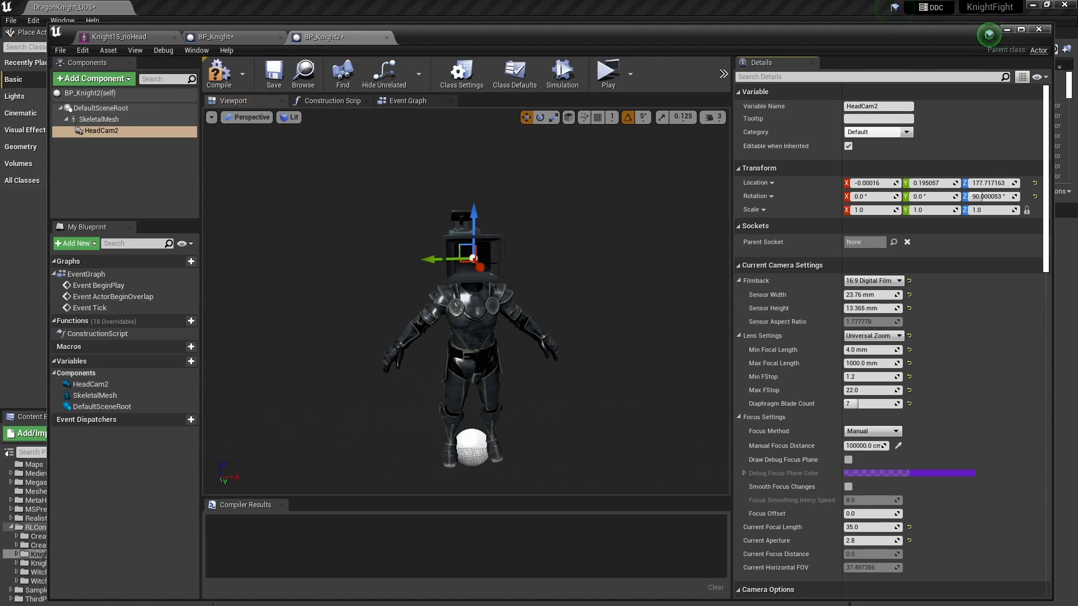
# Set the parent socket of HeadCam2 to the head bone
pyautogui.moveTo(628, 331); pyautogui.dragTo(632, 332, button='right')
pyautogui.click(474, 315)
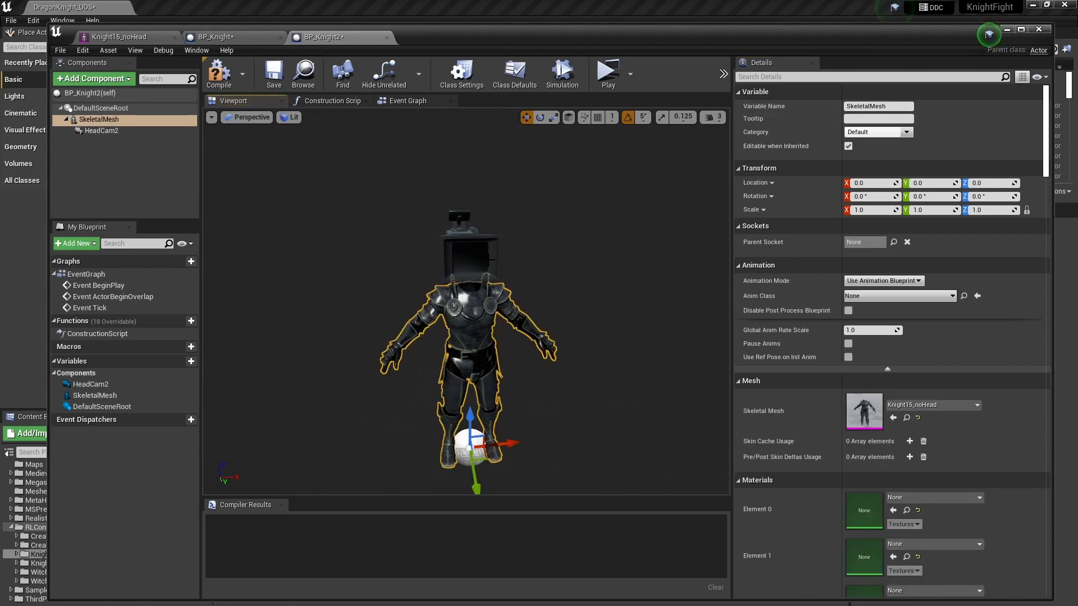
pyautogui.click(491, 260)
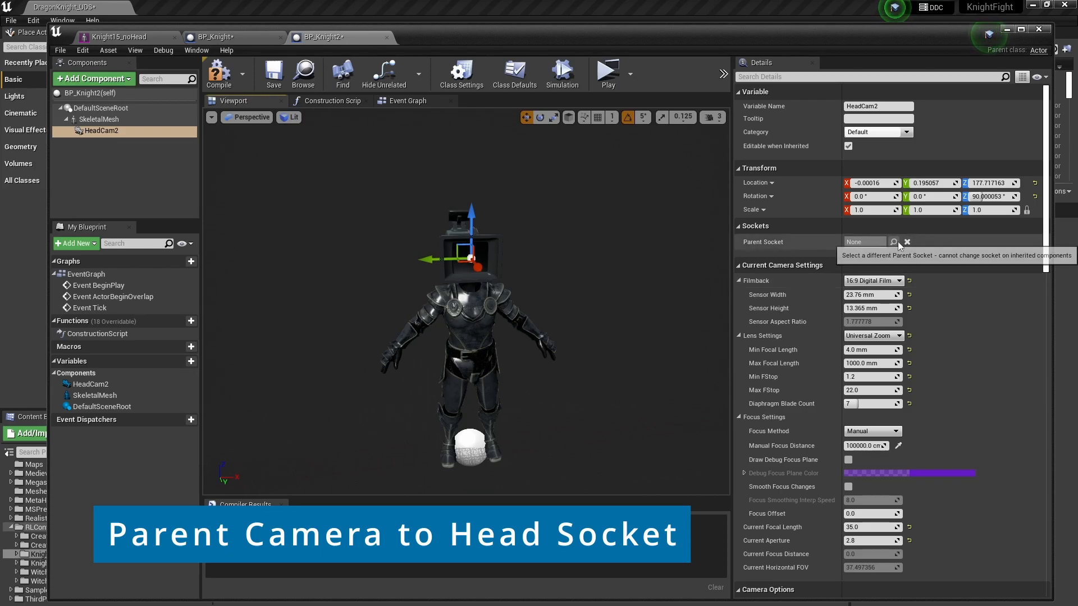
pyautogui.click(893, 243)
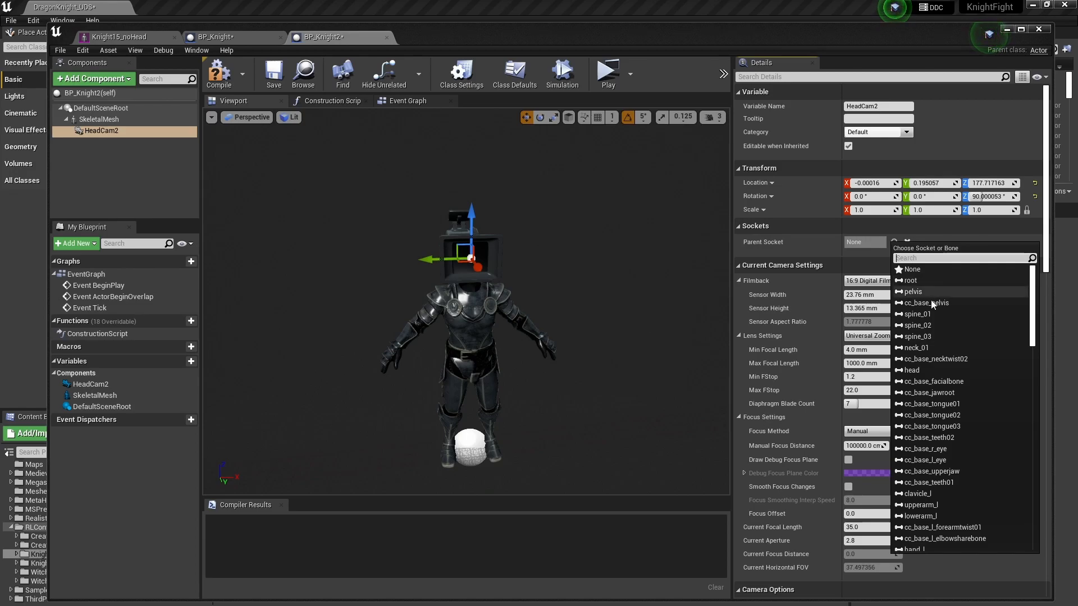
pyautogui.click(917, 369)
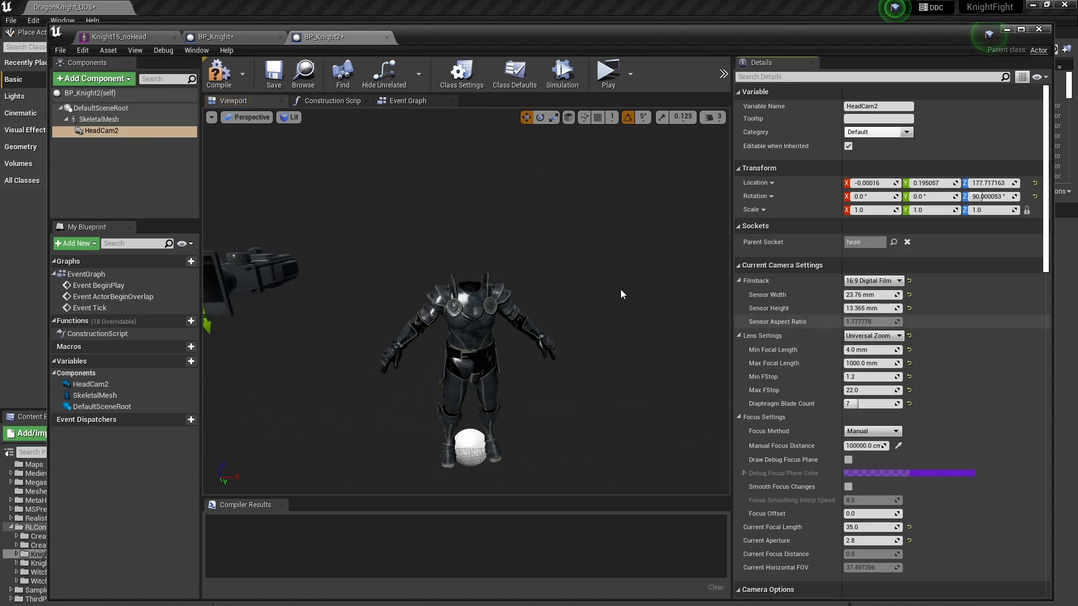
# Reset HeadCam2's location to 0, 0, 0 and shift it slightly up along its X axis, to about 8
pyautogui.scroll(-4, 272, 275)
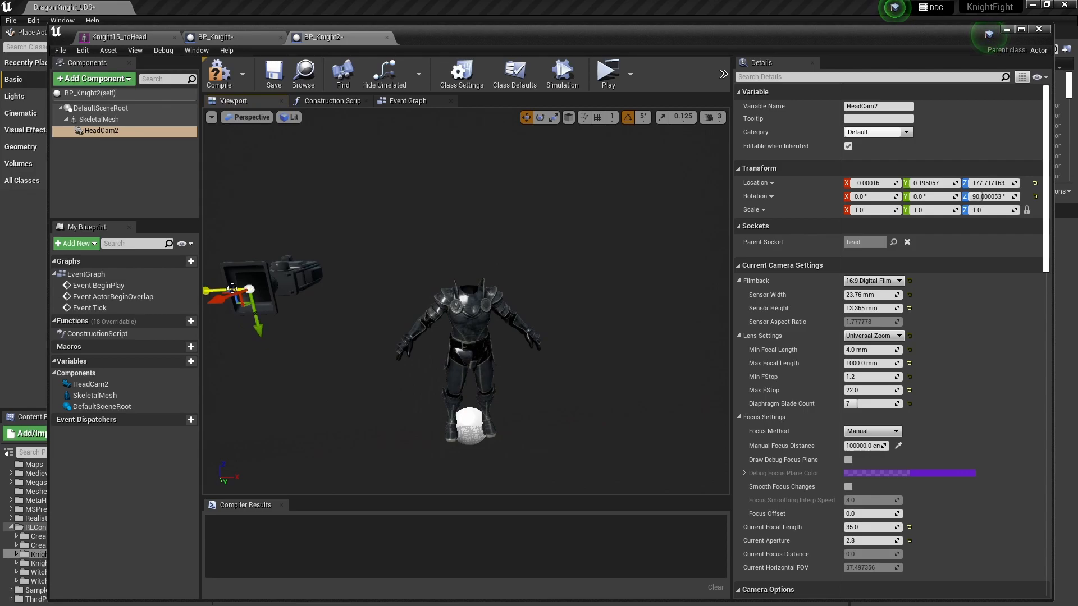
pyautogui.moveTo(207, 291); pyautogui.dragTo(440, 273)
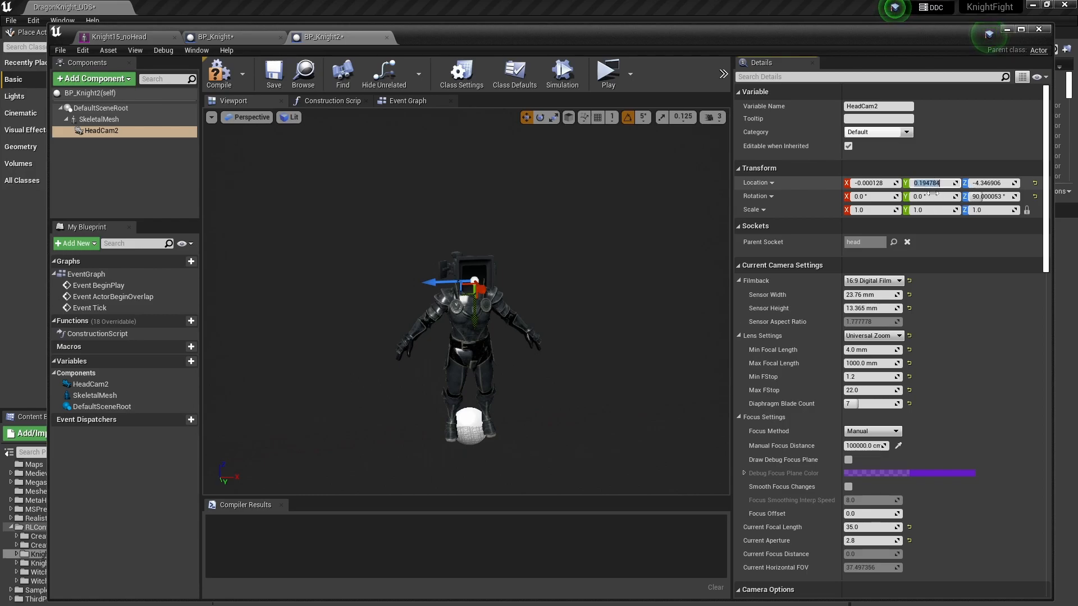
pyautogui.write('0')
pyautogui.click(1002, 184)
pyautogui.write('0')
pyautogui.click(932, 185)
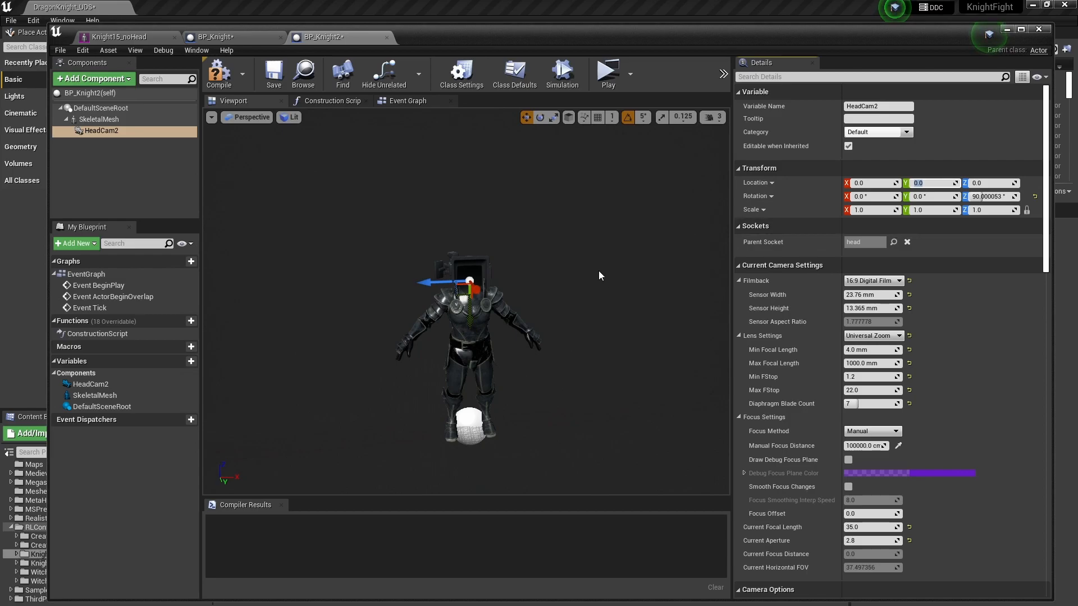
pyautogui.moveTo(468, 319); pyautogui.dragTo(468, 311)
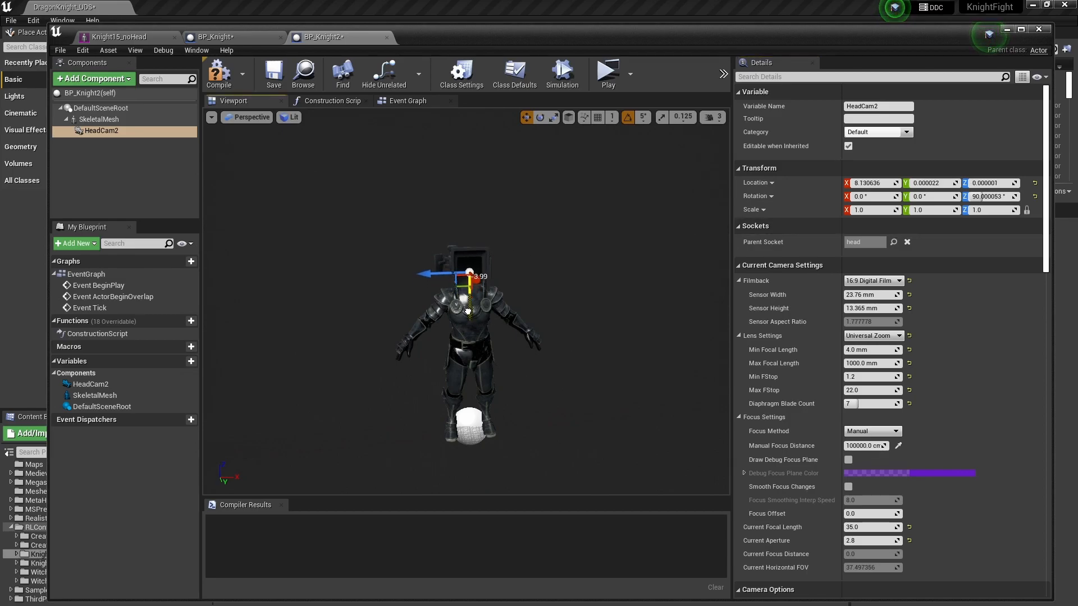
pyautogui.moveTo(520, 317); pyautogui.dragTo(506, 345, button='right')
# Switch the SkeletalMesh component's animation mode to Use Animation Asset and assign Boss_Attack_ChargedCombo_InP to preview the camera's motion
pyautogui.click(412, 352)
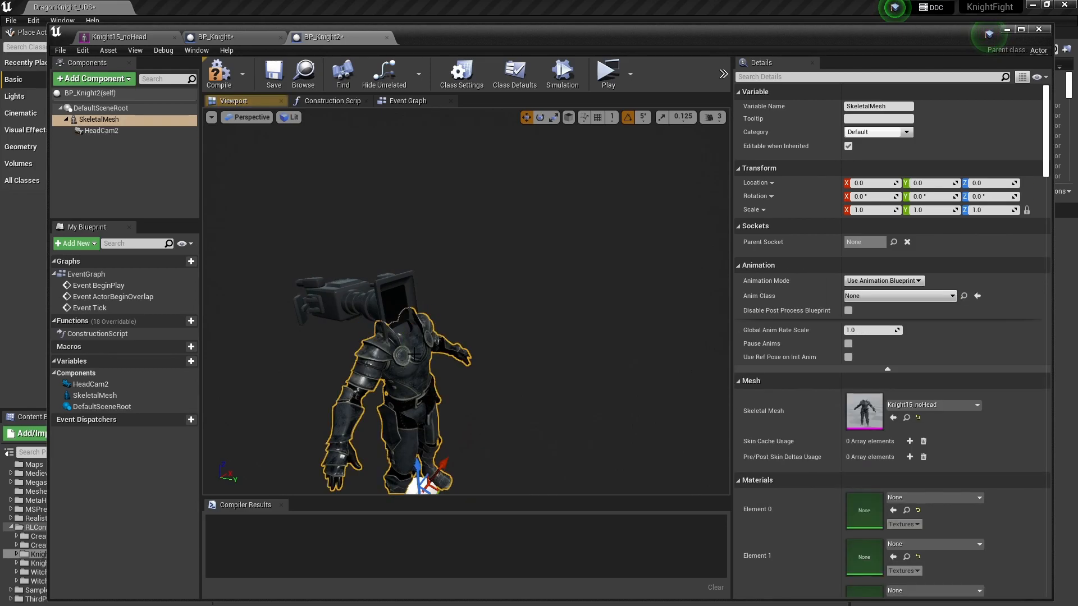
pyautogui.click(918, 281)
pyautogui.click(896, 298)
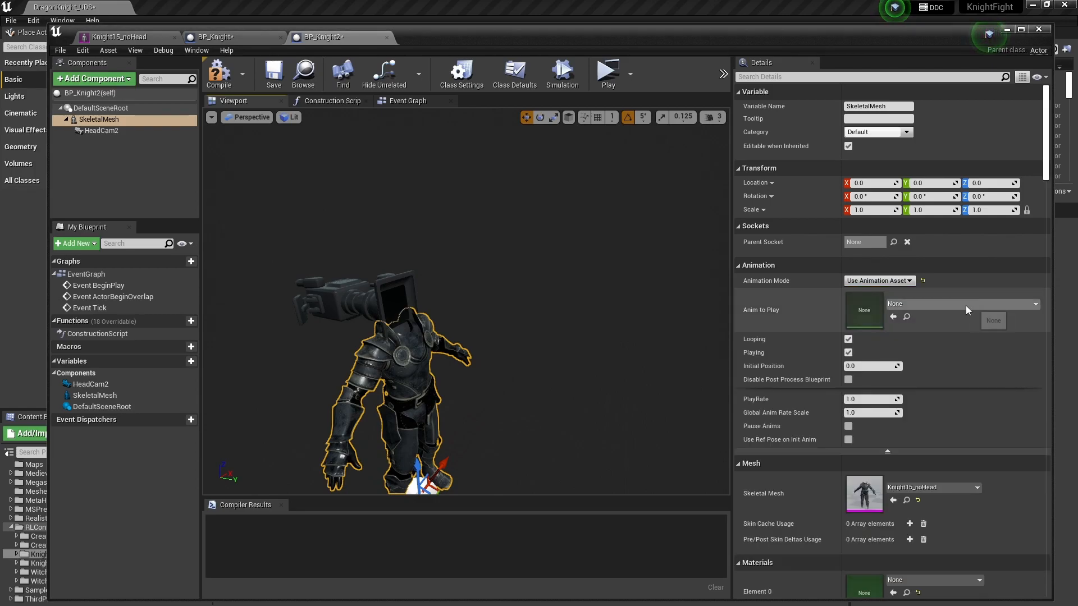
pyautogui.click(1022, 305)
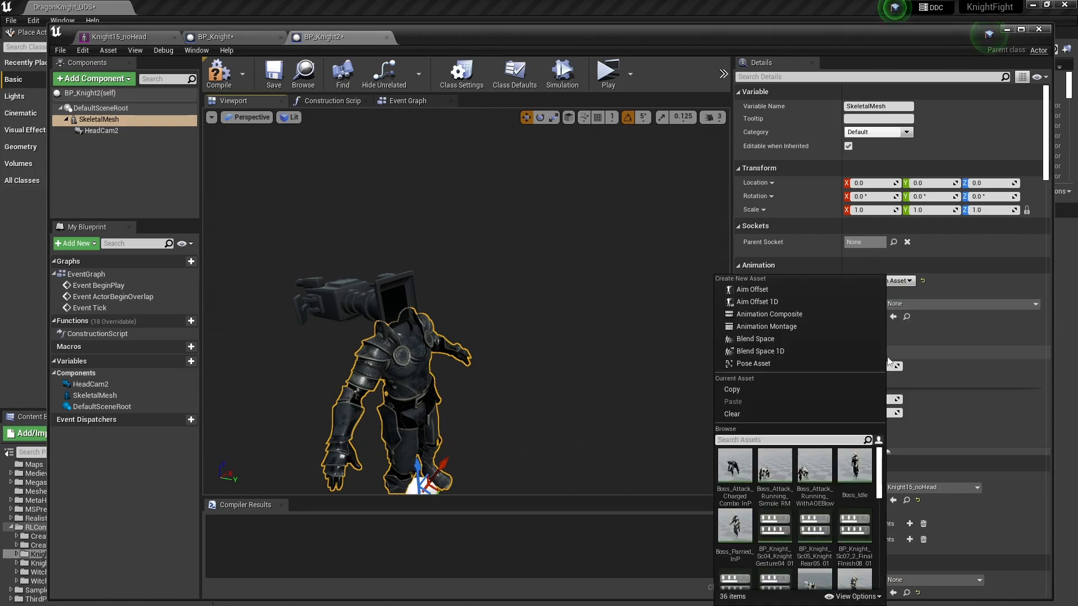
pyautogui.click(741, 470)
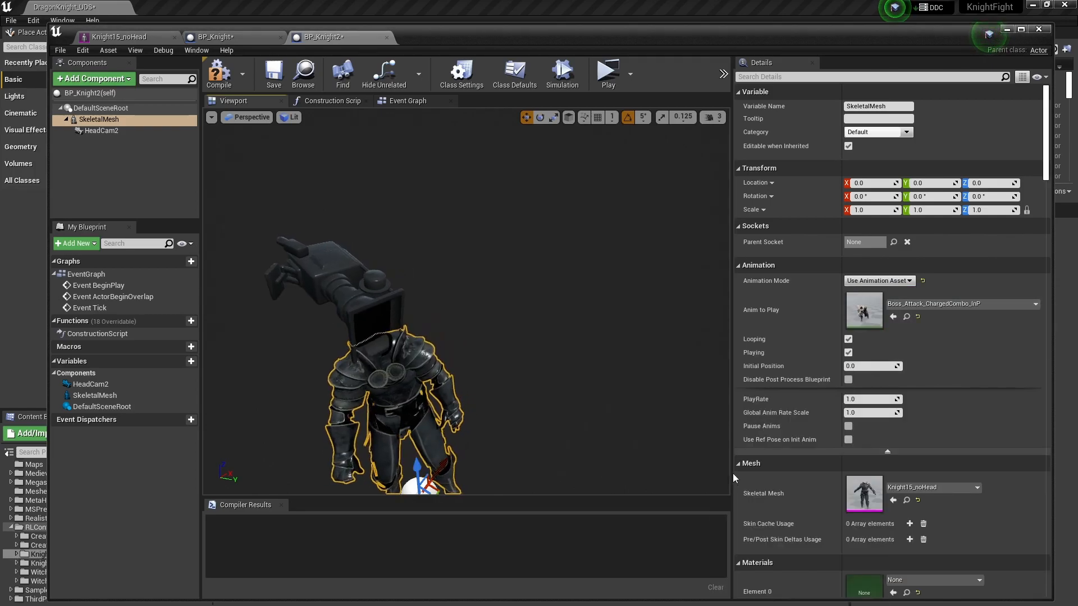
pyautogui.moveTo(548, 425); pyautogui.dragTo(618, 424, button='right')
pyautogui.press('a')
pyautogui.press('s')
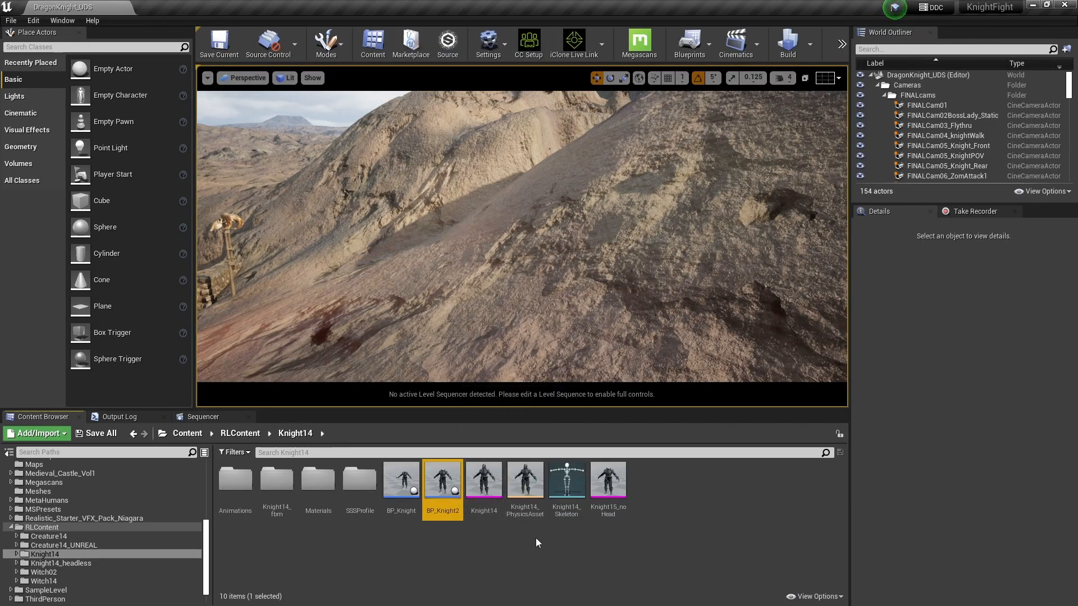
# Place BP_Knight2 from the Knight14 folder on the rocky slope in the level
pyautogui.moveTo(441, 484); pyautogui.dragTo(427, 351)
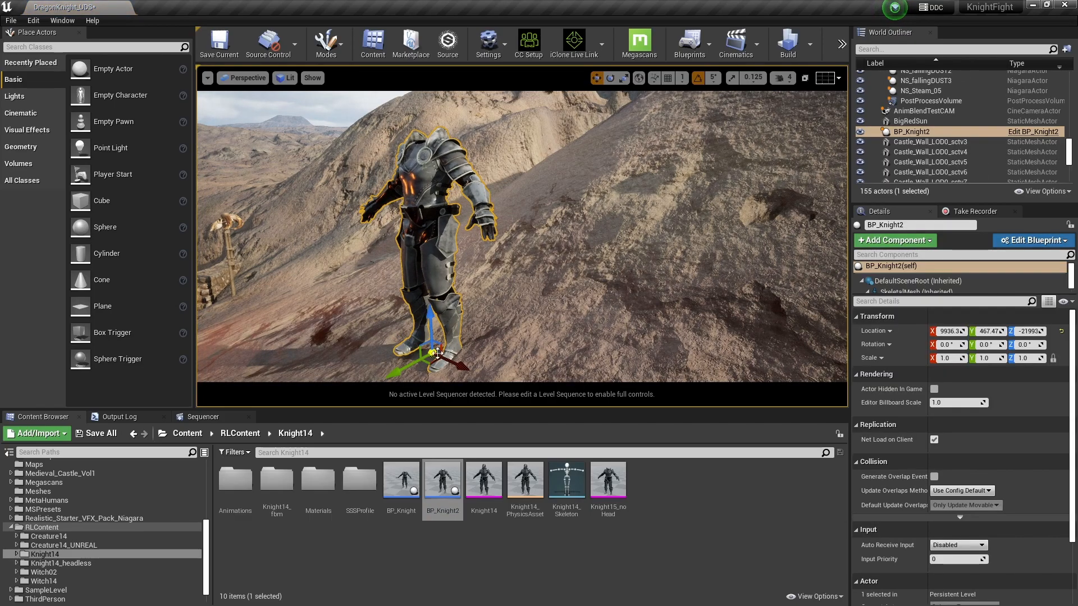
pyautogui.moveTo(535, 246)
pyautogui.mouseDown(button='right')
pyautogui.moveTo(530, 270)
pyautogui.moveTo(612, 245)
pyautogui.moveTo(601, 256)
pyautogui.moveTo(550, 252)
pyautogui.mouseUp(button='right')
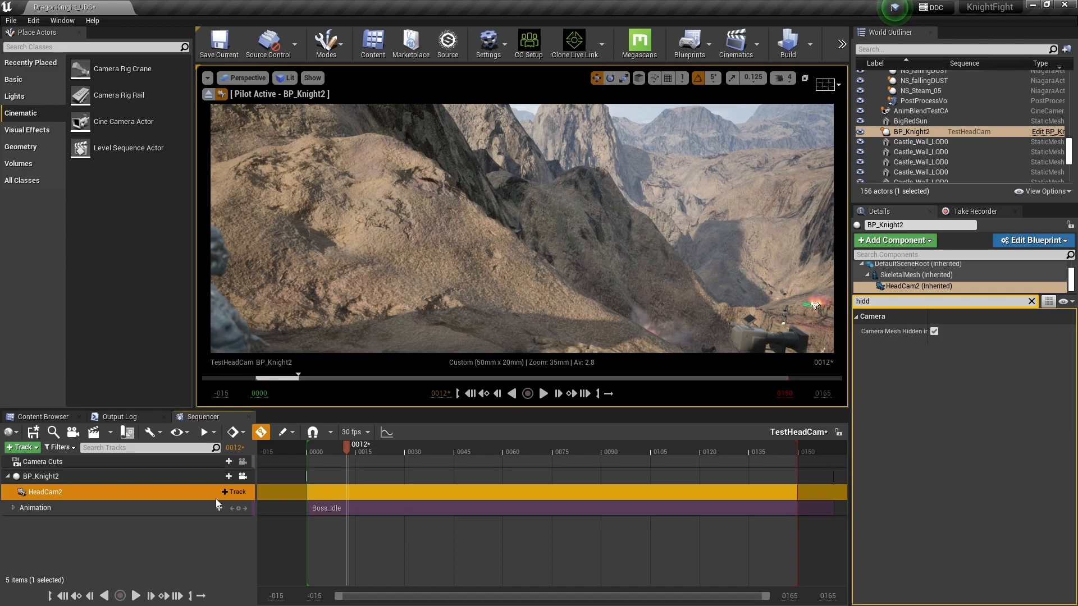
pyautogui.click(157, 476)
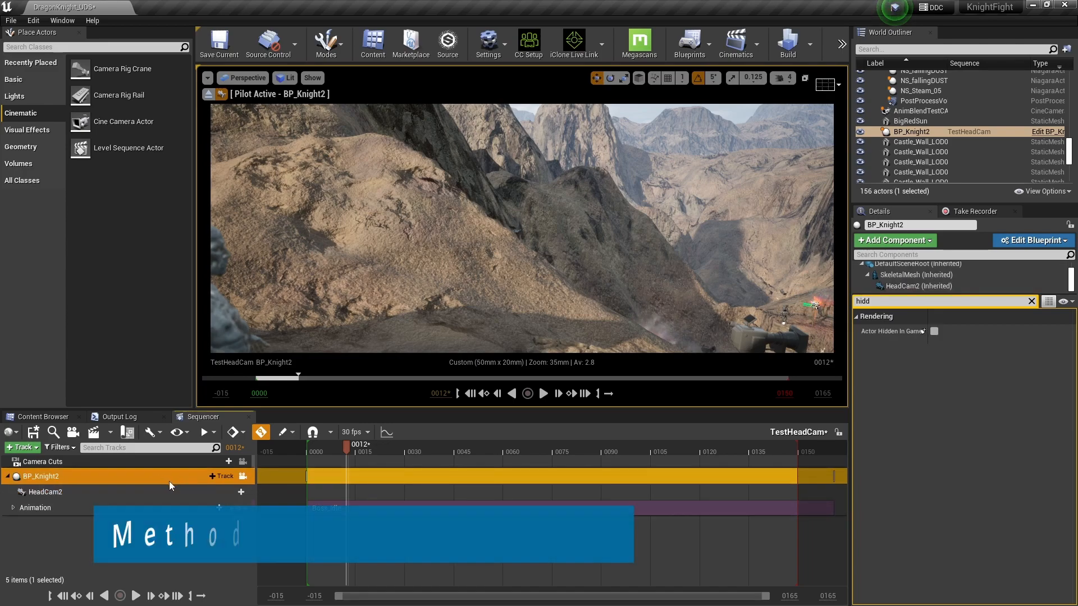
pyautogui.click(167, 490)
pyautogui.click(175, 475)
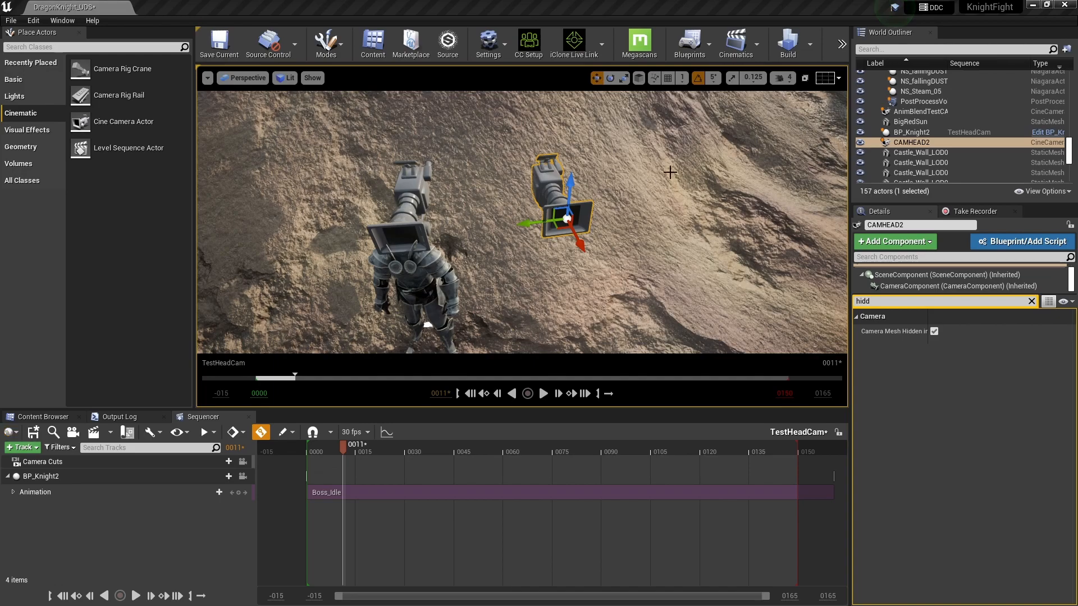
# Move the separate cine camera CAMHEAD2 next to the knight's head and attach it to BP_Knight2 in the level hierarchy
pyautogui.moveTo(102, 125); pyautogui.dragTo(71, 148)
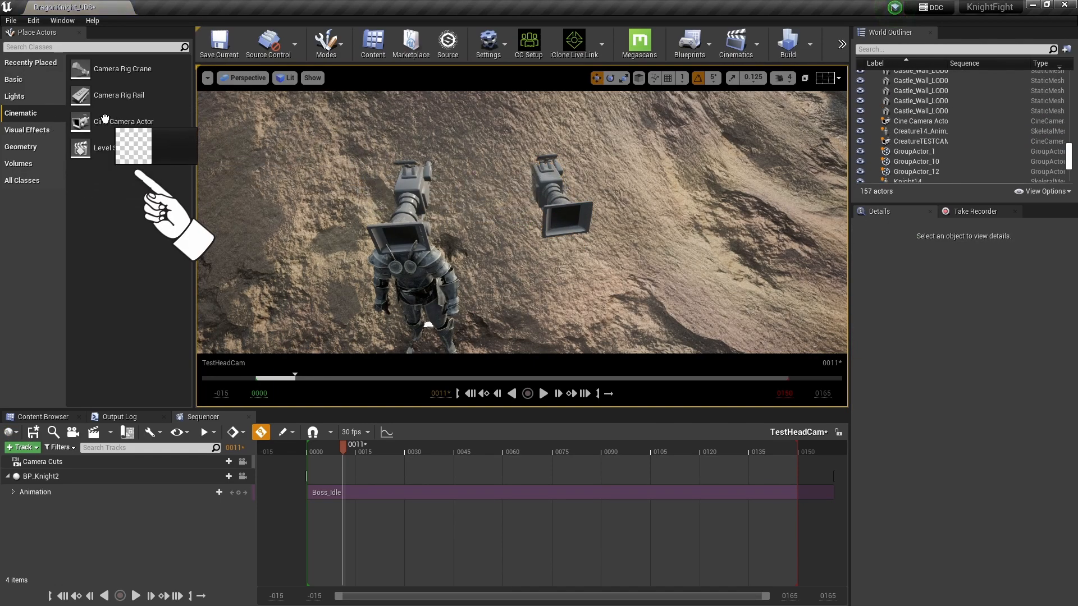
pyautogui.click(574, 182)
pyautogui.moveTo(527, 219); pyautogui.dragTo(428, 215)
pyautogui.moveTo(919, 138); pyautogui.dragTo(923, 125)
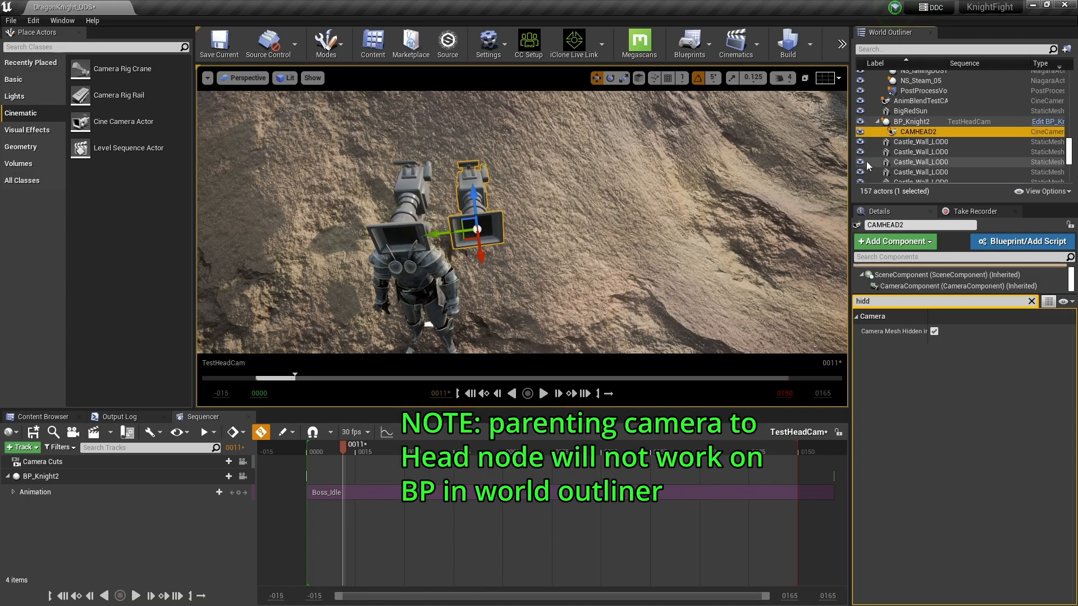
# Scrub the TestHeadCam sequence to check whether CAMHEAD2 follows the animated head of BP_Knight2
pyautogui.click(430, 277)
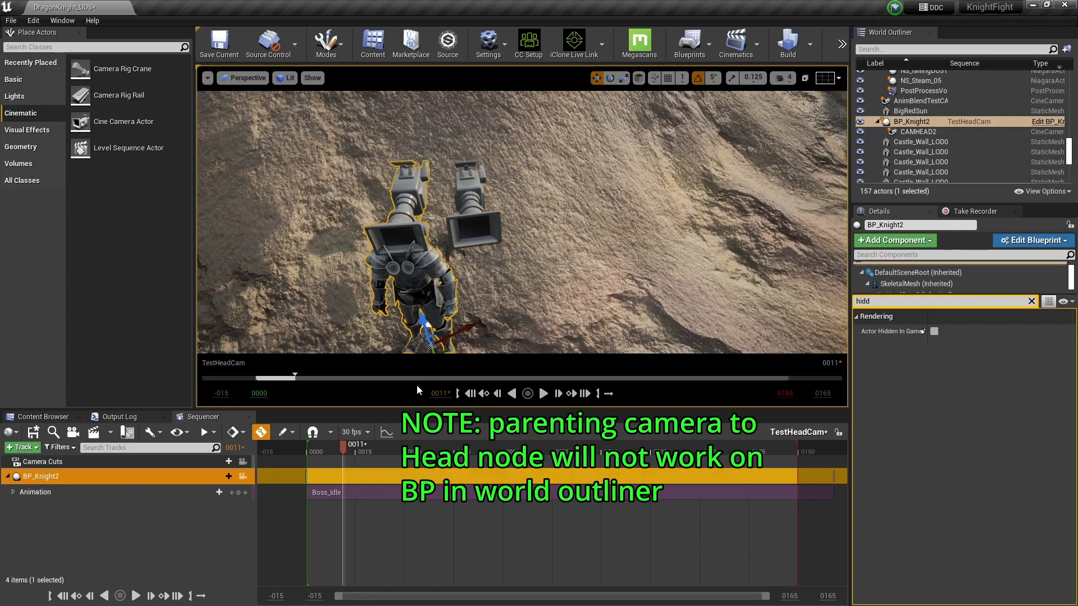
pyautogui.moveTo(342, 451); pyautogui.dragTo(523, 470)
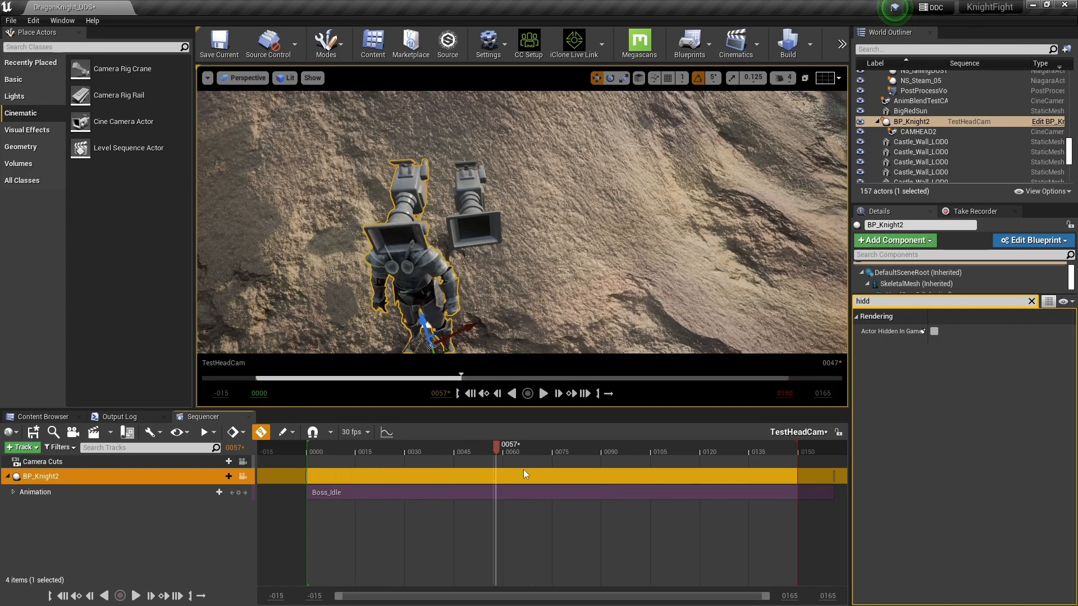
pyautogui.click(914, 132)
pyautogui.click(919, 122)
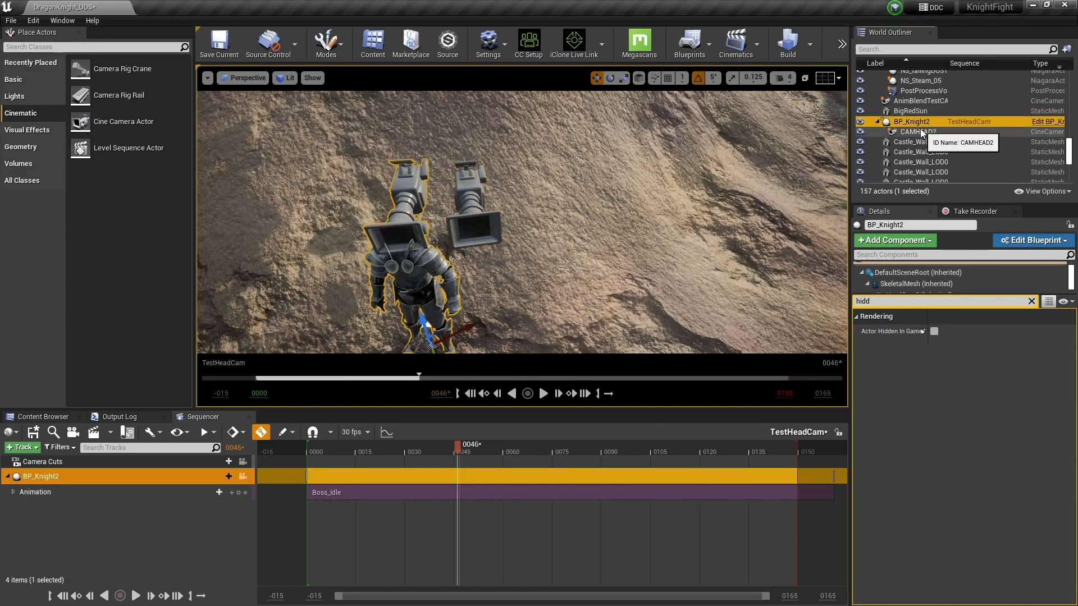
pyautogui.click(922, 134)
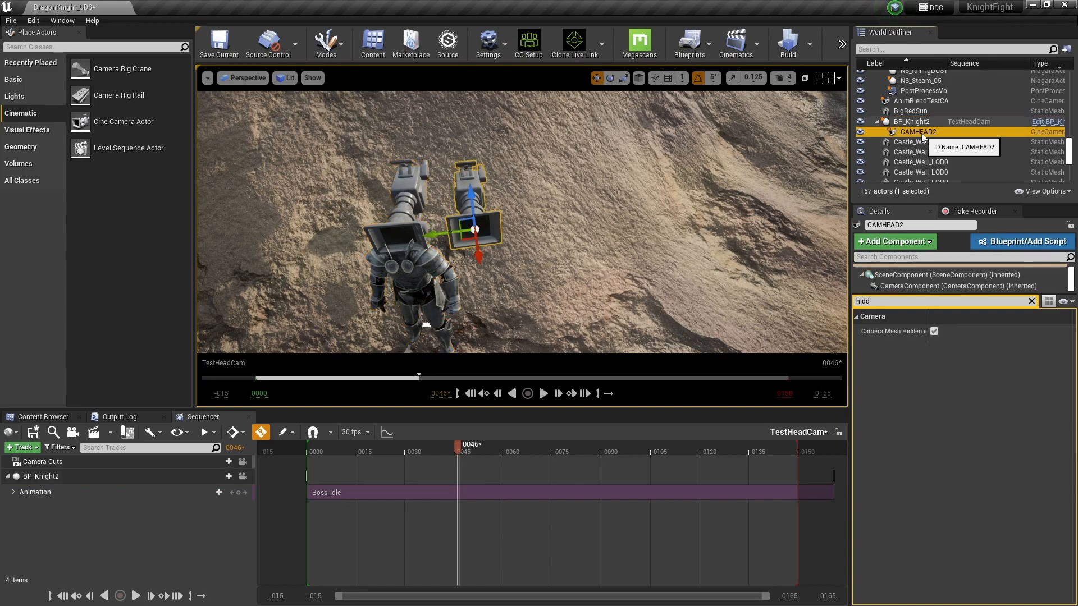
# Reattach CAMHEAD2 from BP_Knight2 to the head bone of the Creature14 skeletal mesh in the level
pyautogui.moveTo(435, 236)
pyautogui.mouseDown()
pyautogui.moveTo(477, 236)
pyautogui.moveTo(449, 236)
pyautogui.mouseUp()
pyautogui.scroll(4, 940, 138)
pyautogui.scroll(-3, 952, 137)
pyautogui.moveTo(730, 225); pyautogui.dragTo(771, 163, button='right')
pyautogui.click(528, 271)
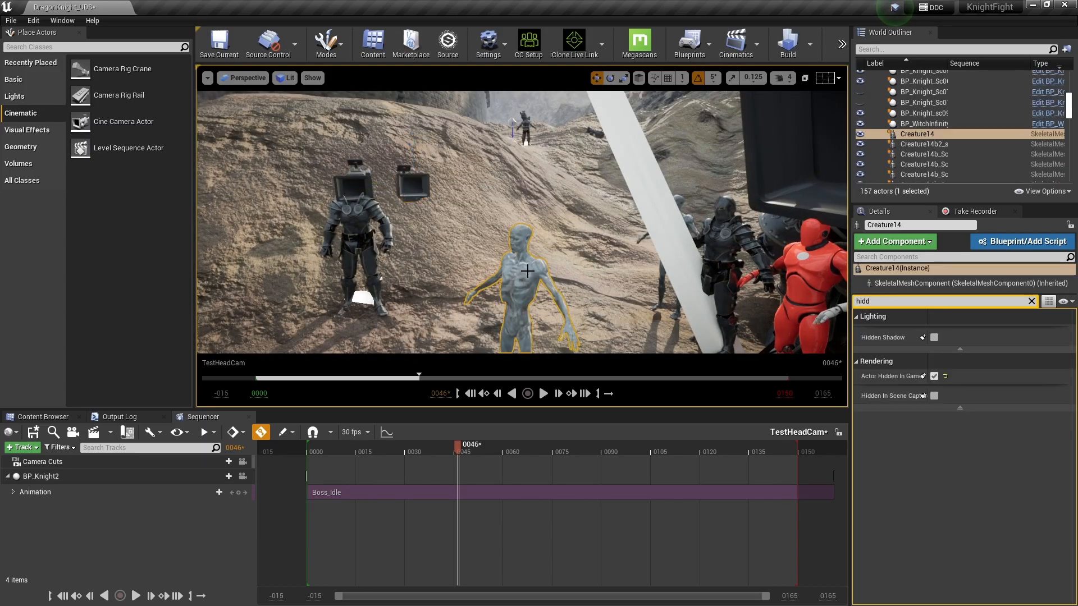
pyautogui.click(417, 184)
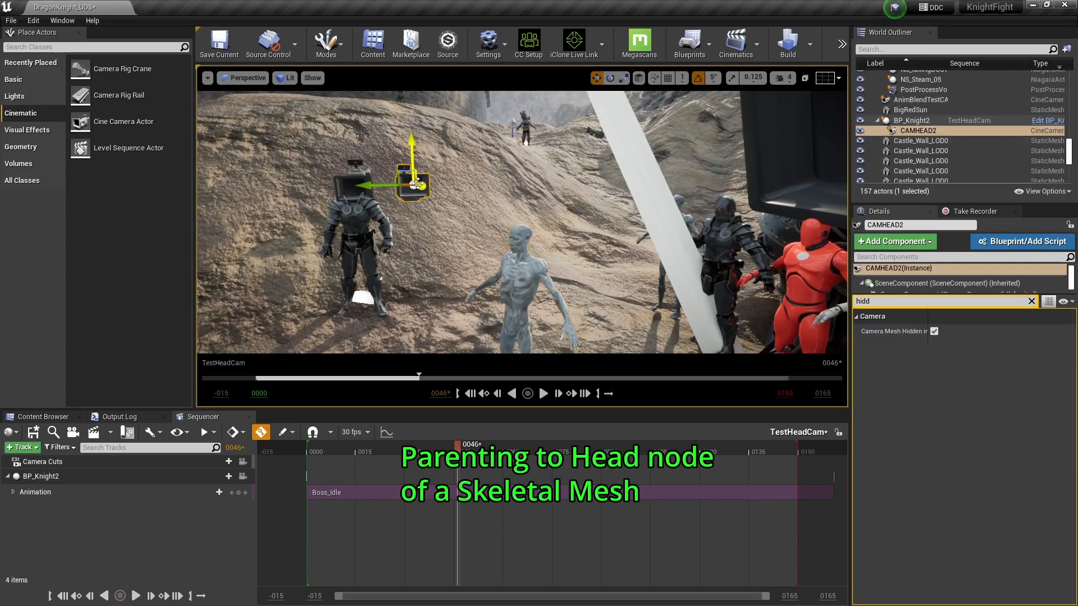
pyautogui.click(926, 130)
pyautogui.moveTo(907, 122)
pyautogui.mouseDown()
pyautogui.moveTo(957, 96)
pyautogui.moveTo(931, 128)
pyautogui.moveTo(913, 127)
pyautogui.mouseUp()
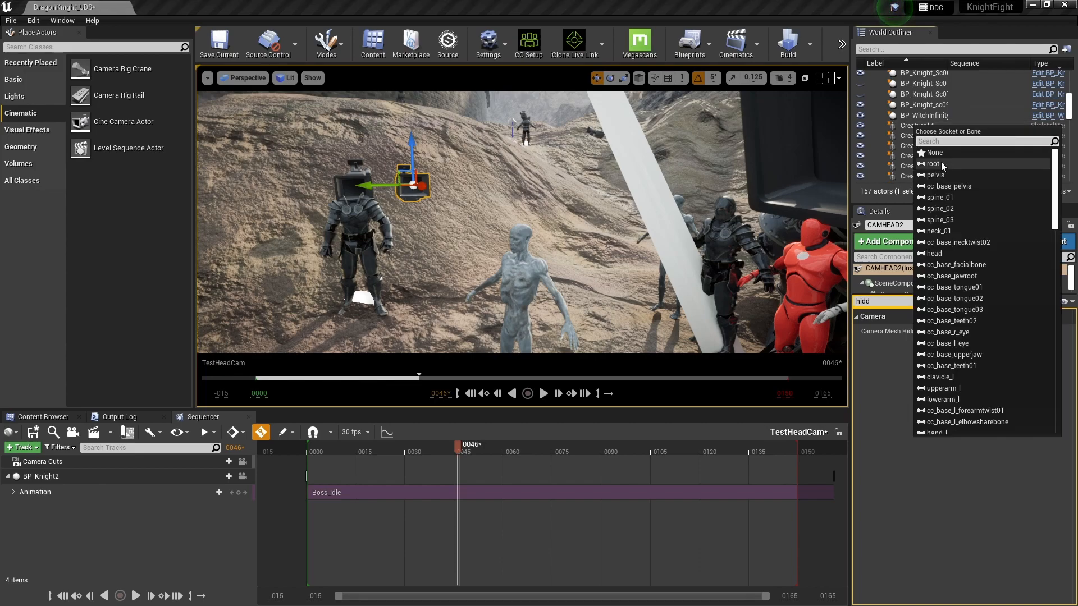
pyautogui.click(934, 254)
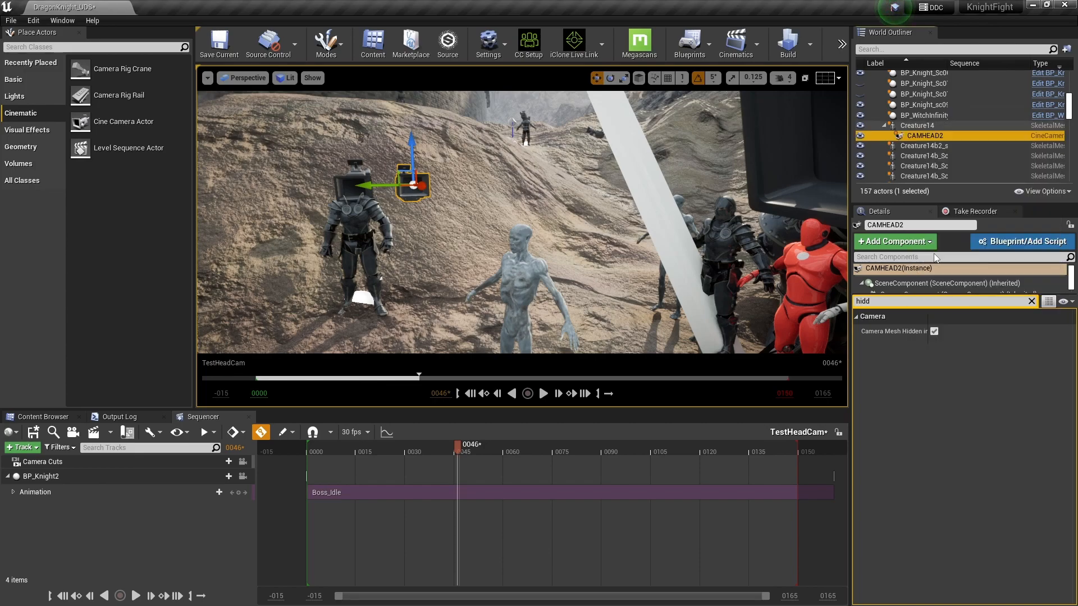
# Rotate CAMHEAD2 to face the creature's looking direction and position it at Creature14's head
pyautogui.click(915, 125)
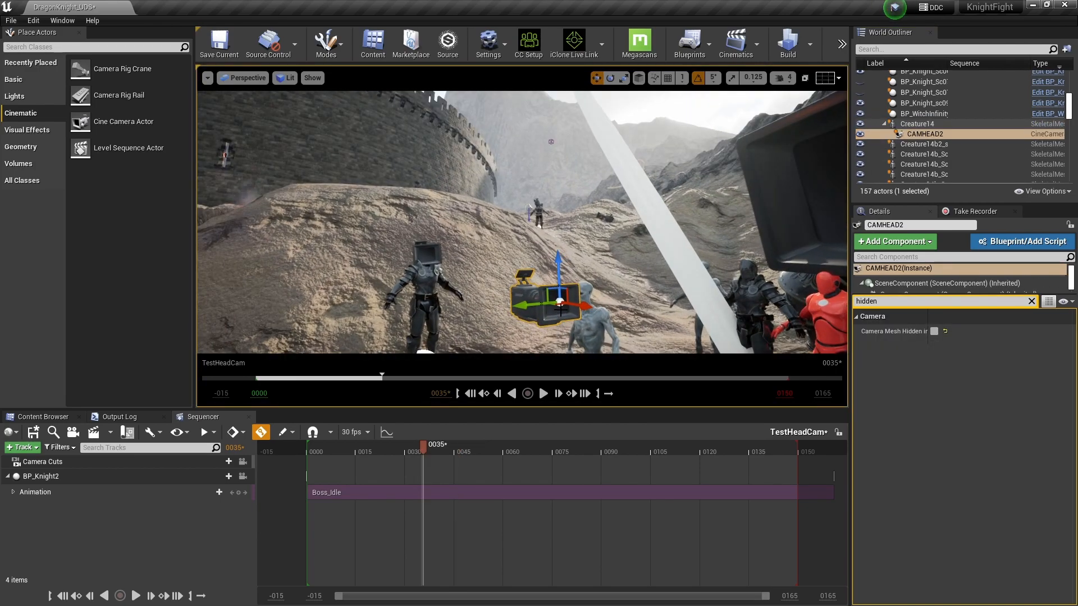
pyautogui.press('e')
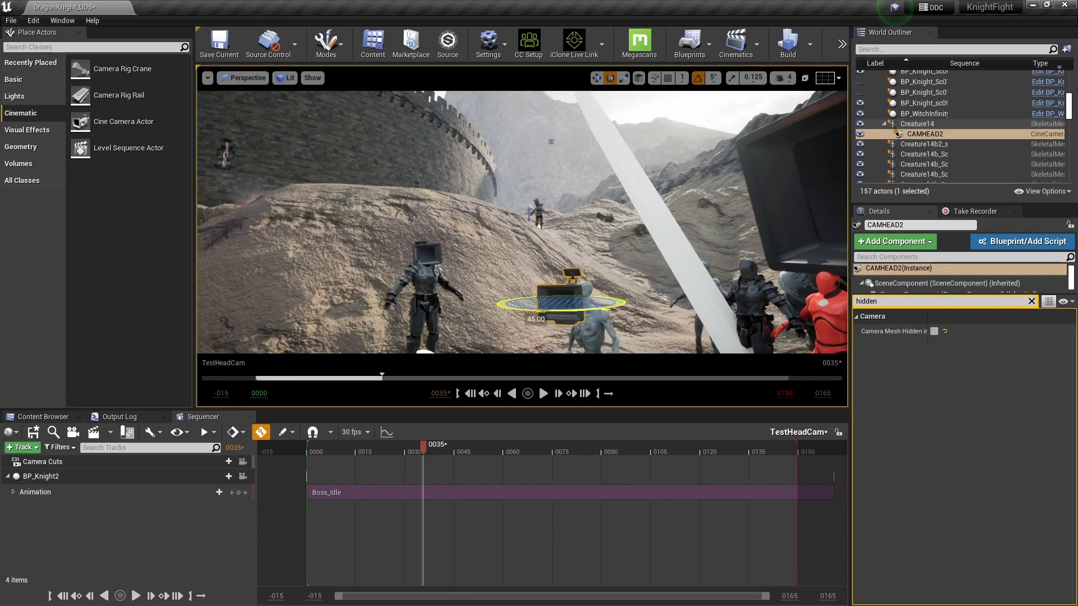
pyautogui.press('f')
pyautogui.press('w')
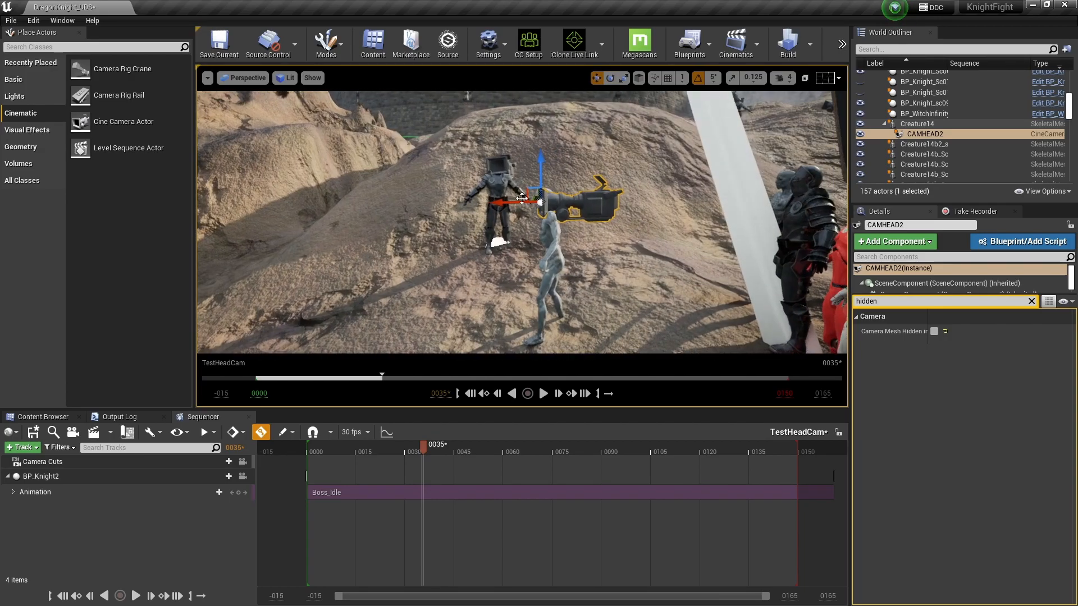
pyautogui.moveTo(497, 201); pyautogui.dragTo(503, 194)
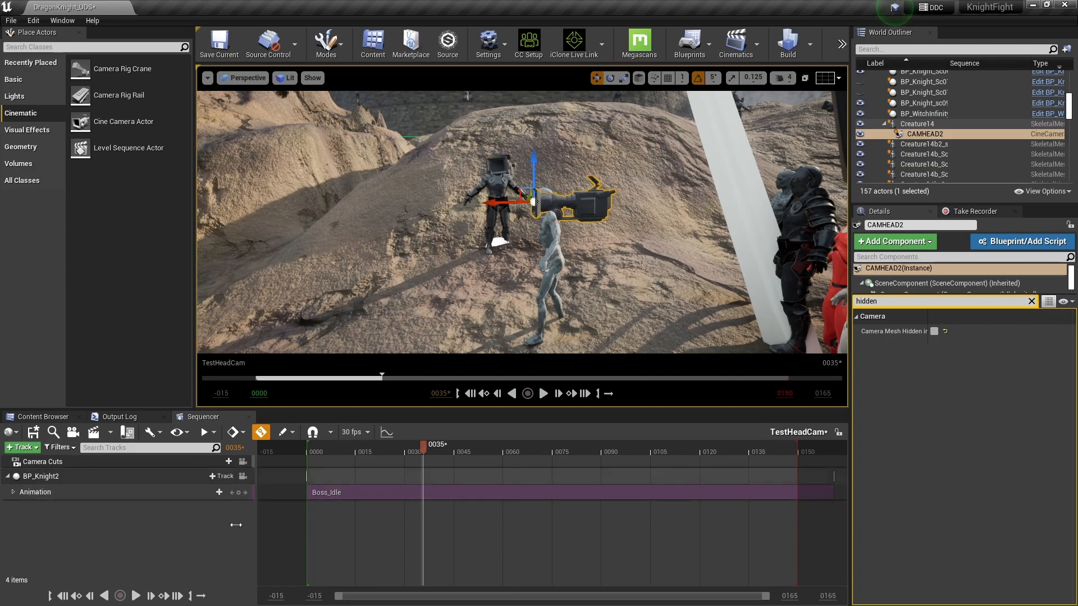
# Add the CAMHEAD2 camera actor to the TestHeadCam sequence
pyautogui.click(28, 450)
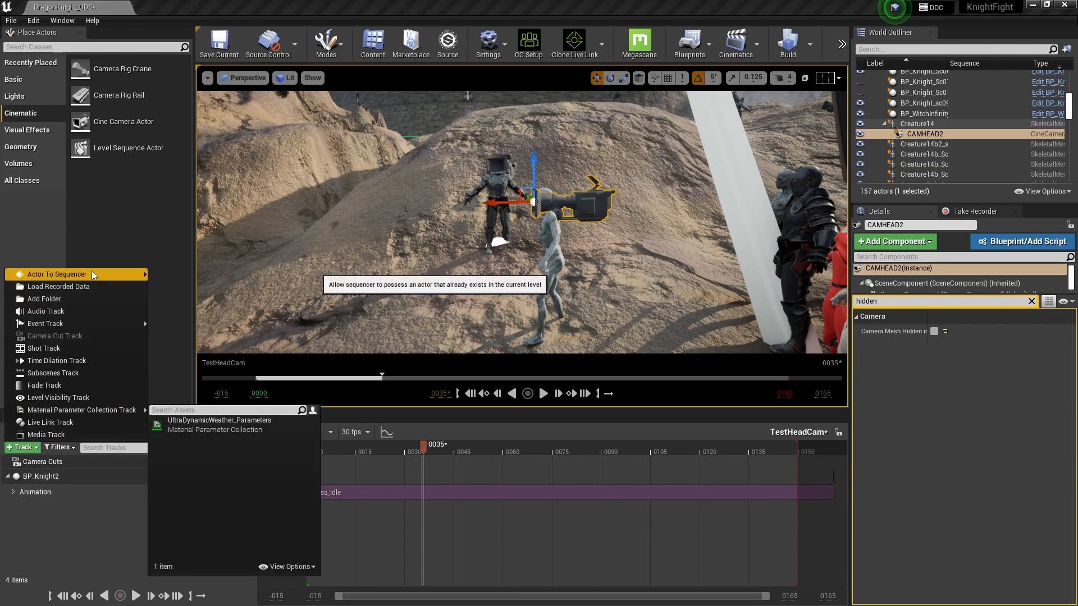
pyautogui.moveTo(92, 271)
pyautogui.click(188, 272)
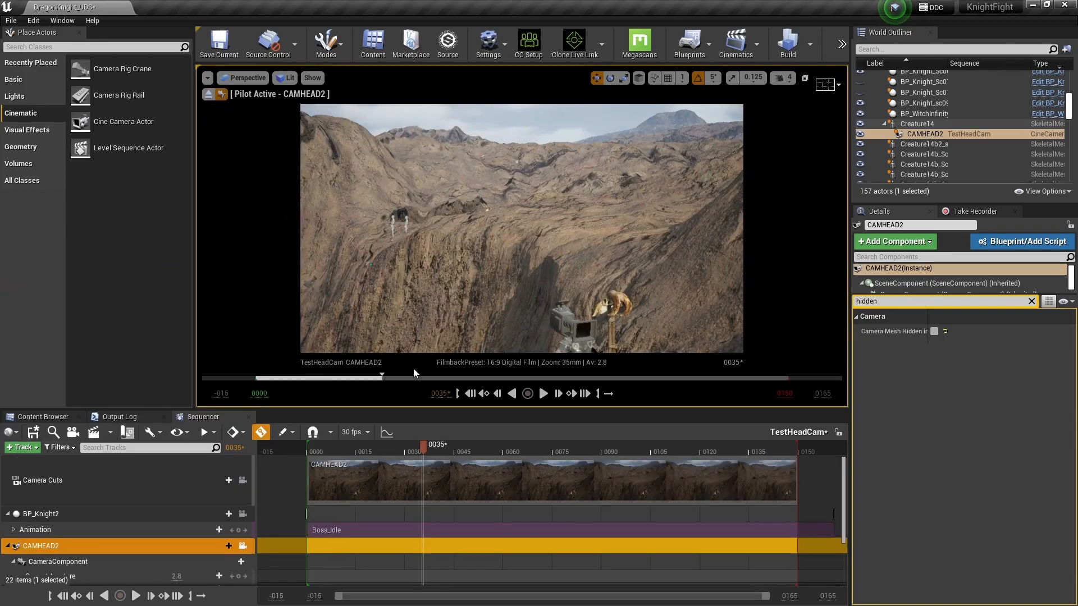
# Scrub the TestHeadCam sequence through CAMHEAD2's view to check for camera motion, and leave the piloted view
pyautogui.scroll(-2, 176, 555)
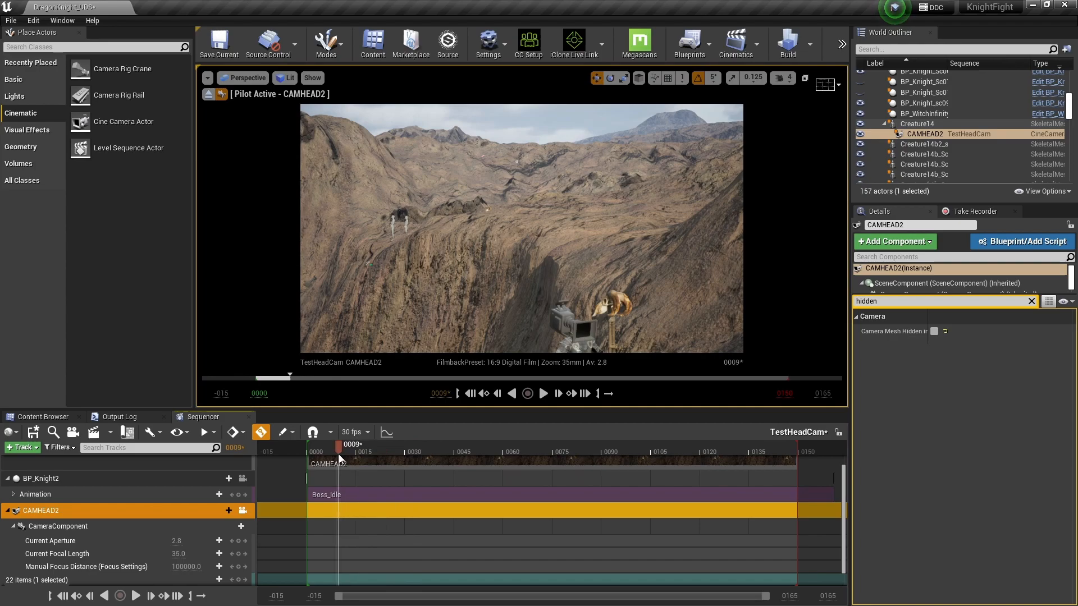
pyautogui.press('space')
pyautogui.click(473, 446)
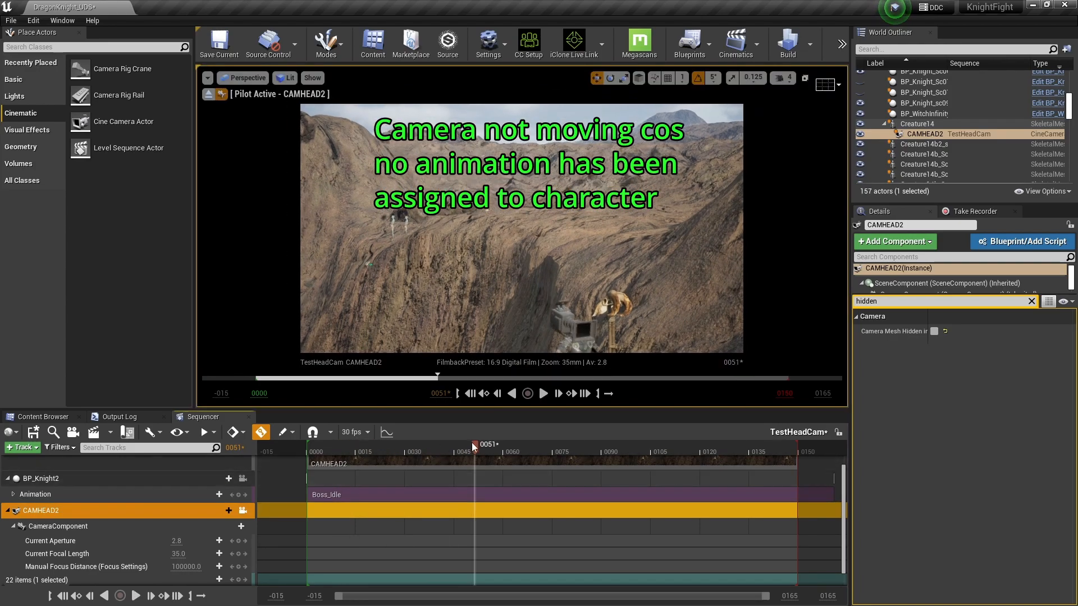
pyautogui.moveTo(322, 459); pyautogui.dragTo(386, 455)
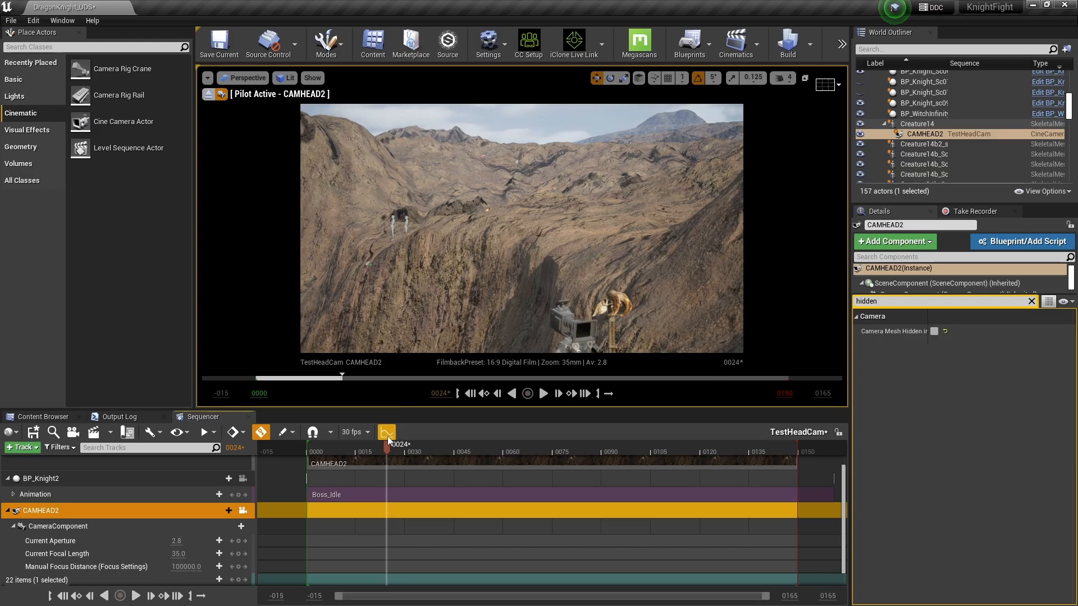
pyautogui.click(208, 93)
# Select the Creature14 skeletal mesh in the level and add it to the TestHeadCam sequence
pyautogui.press('f')
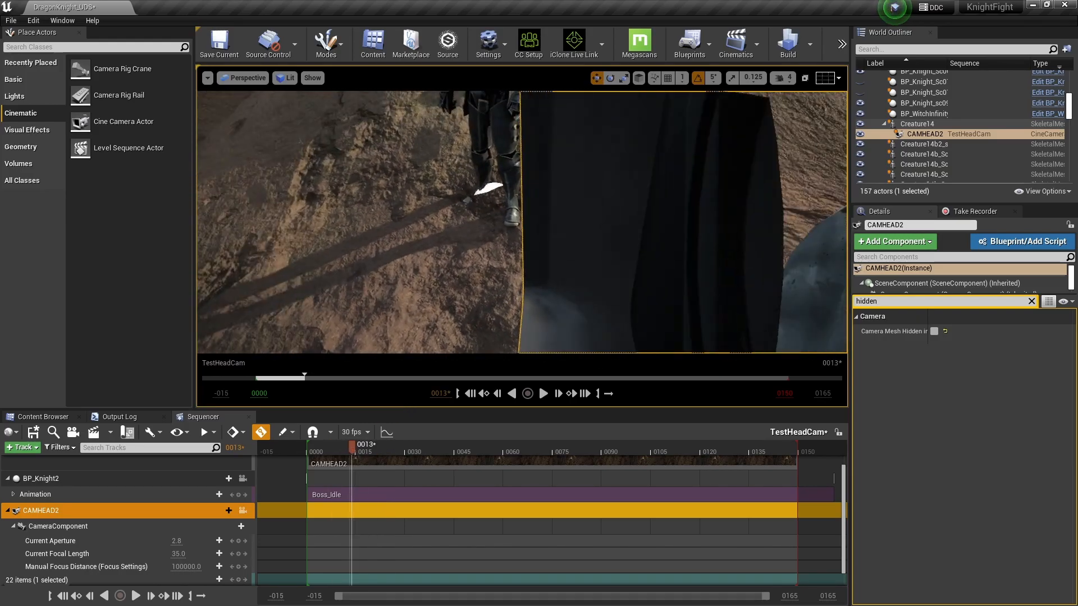
pyautogui.moveTo(489, 205); pyautogui.dragTo(489, 205, button='right')
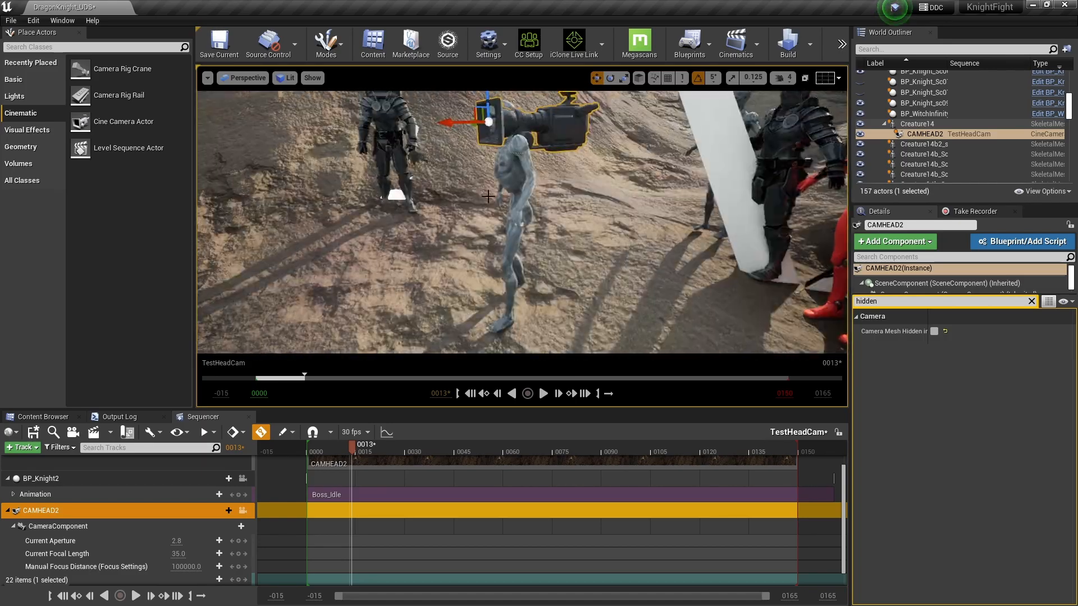
pyautogui.click(515, 178)
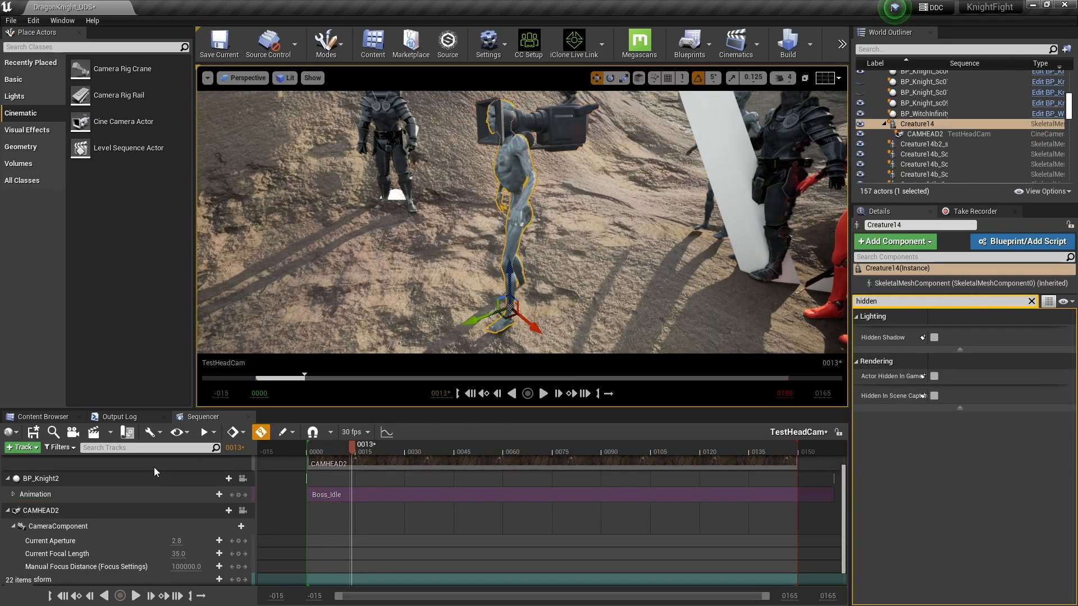
pyautogui.click(22, 447)
pyautogui.moveTo(93, 278)
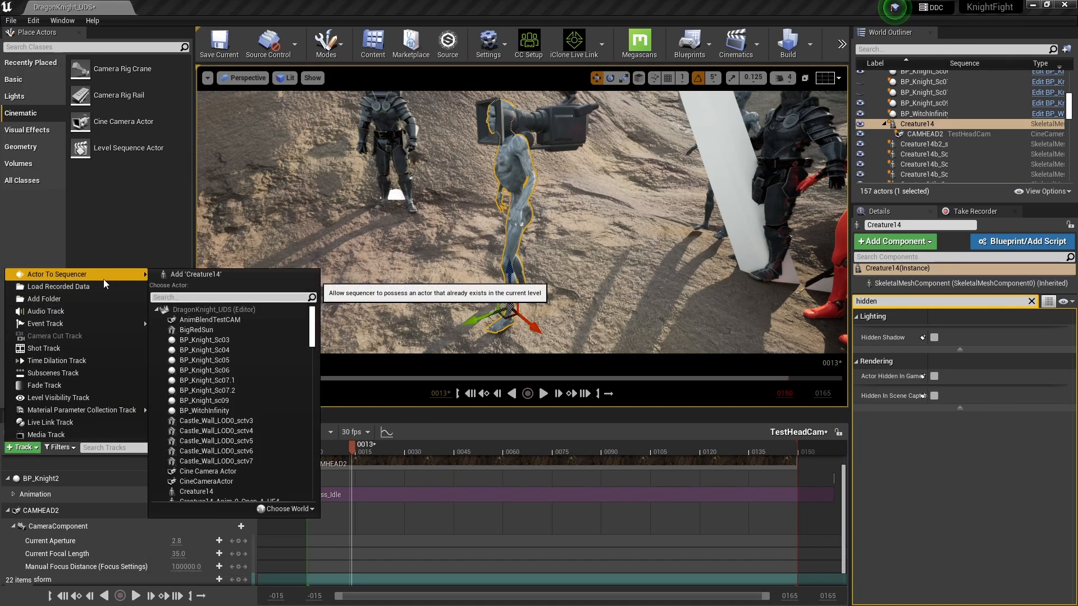
pyautogui.click(194, 274)
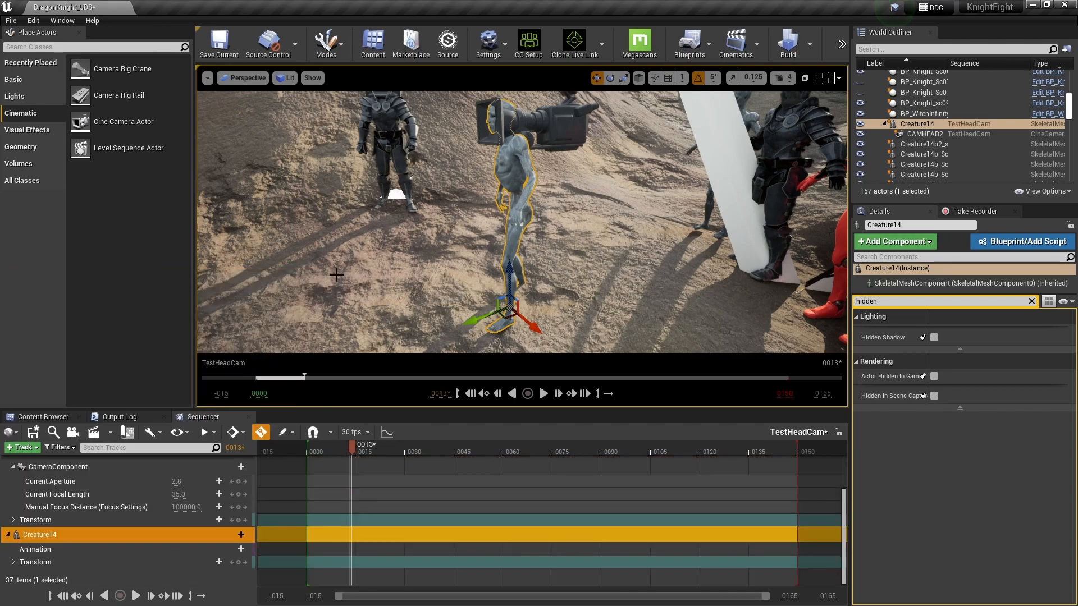
# Add the ThirdPersonIdle1 animation to Creature14's animation track at frame 13
pyautogui.click(229, 550)
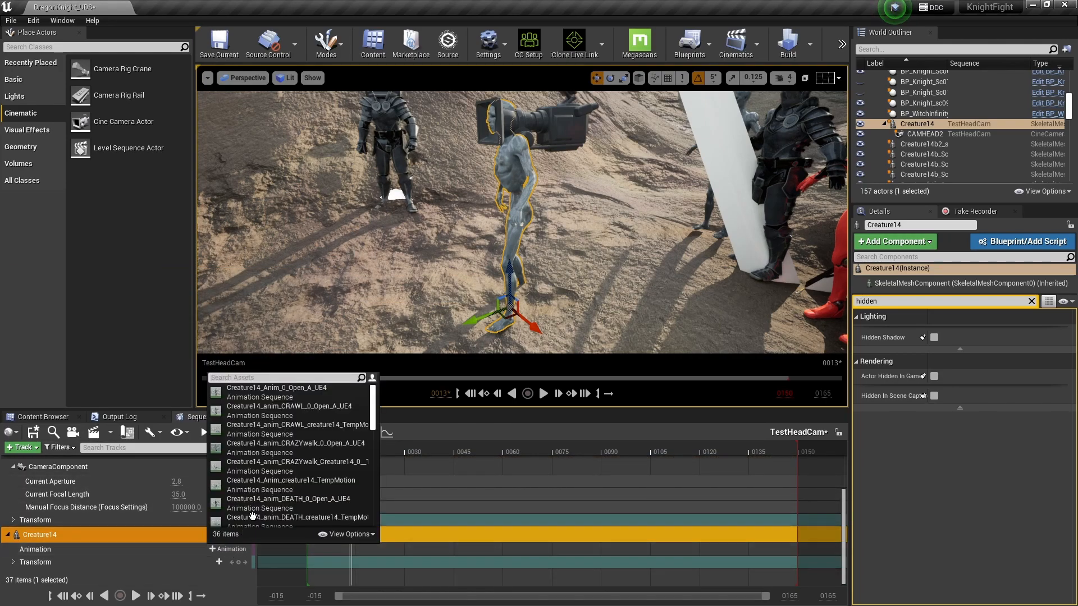
pyautogui.write('i')
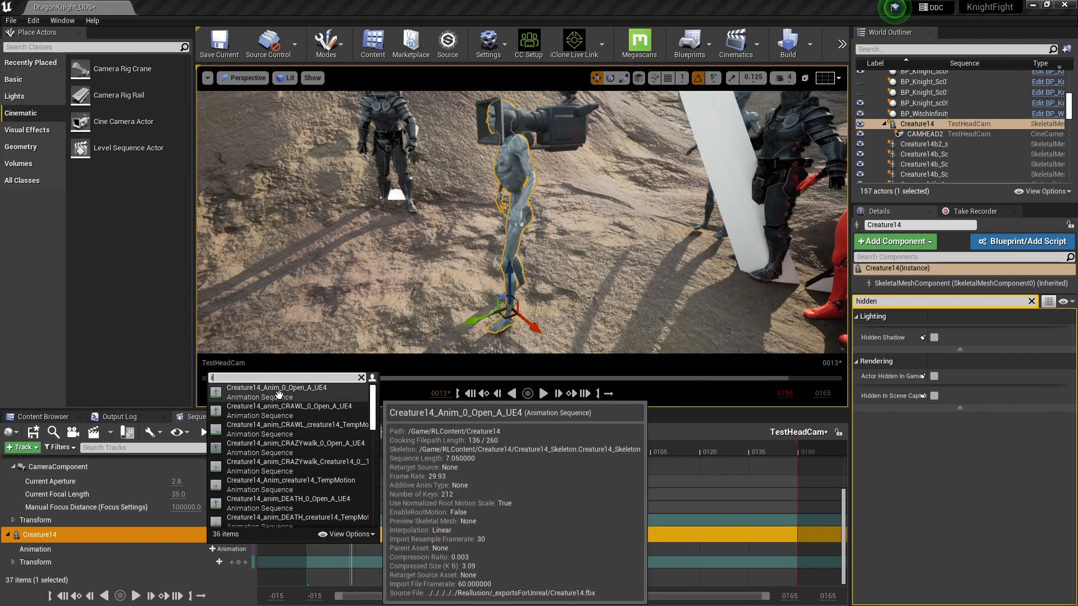
pyautogui.write('dle')
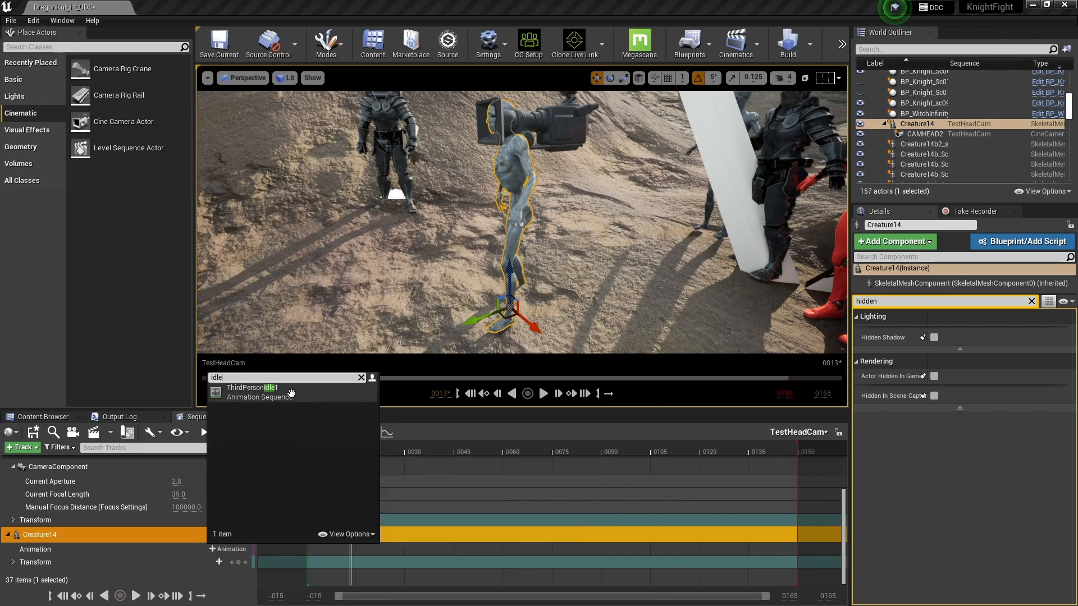
pyautogui.click(291, 394)
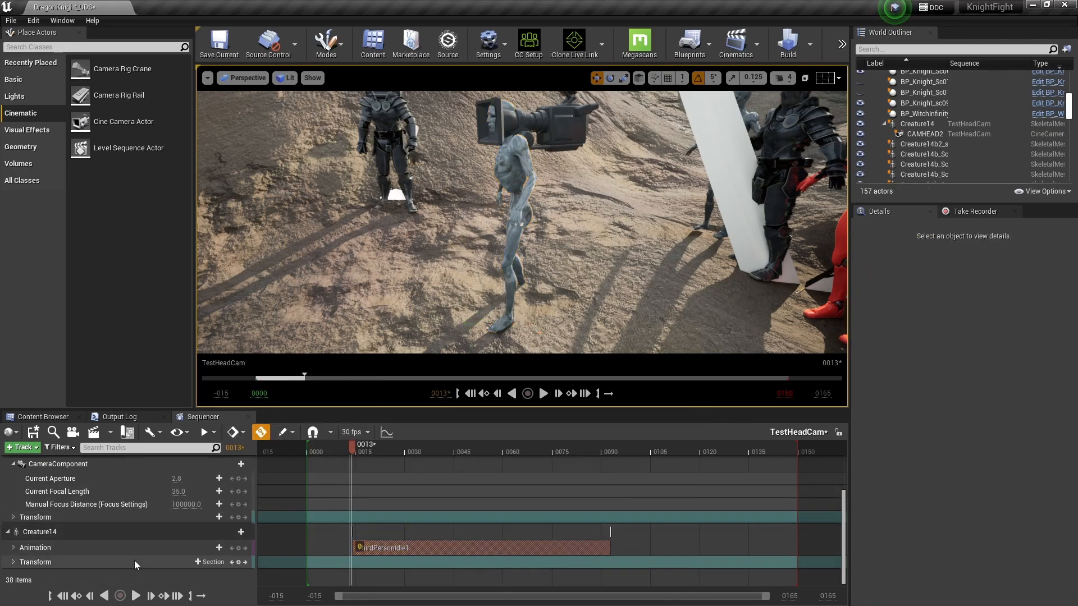
# Scrub the sequence from outside and through CAMHEAD2 to check whether the camera follows Creature14's animated head
pyautogui.scroll(2, 130, 554)
pyautogui.scroll(-1, 131, 555)
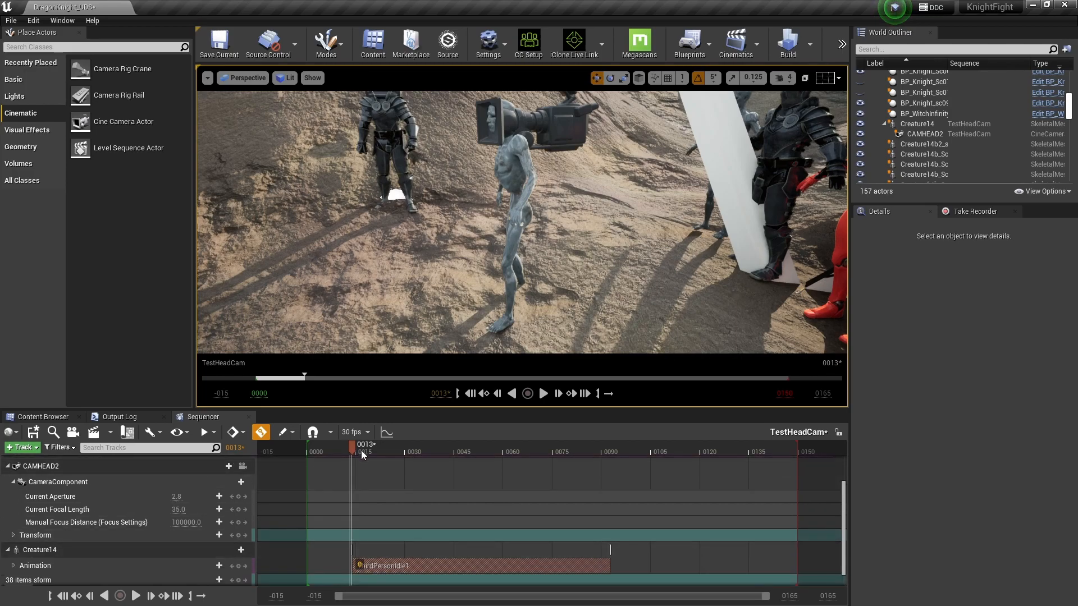
pyautogui.moveTo(356, 450); pyautogui.dragTo(425, 477)
pyautogui.scroll(1, 196, 495)
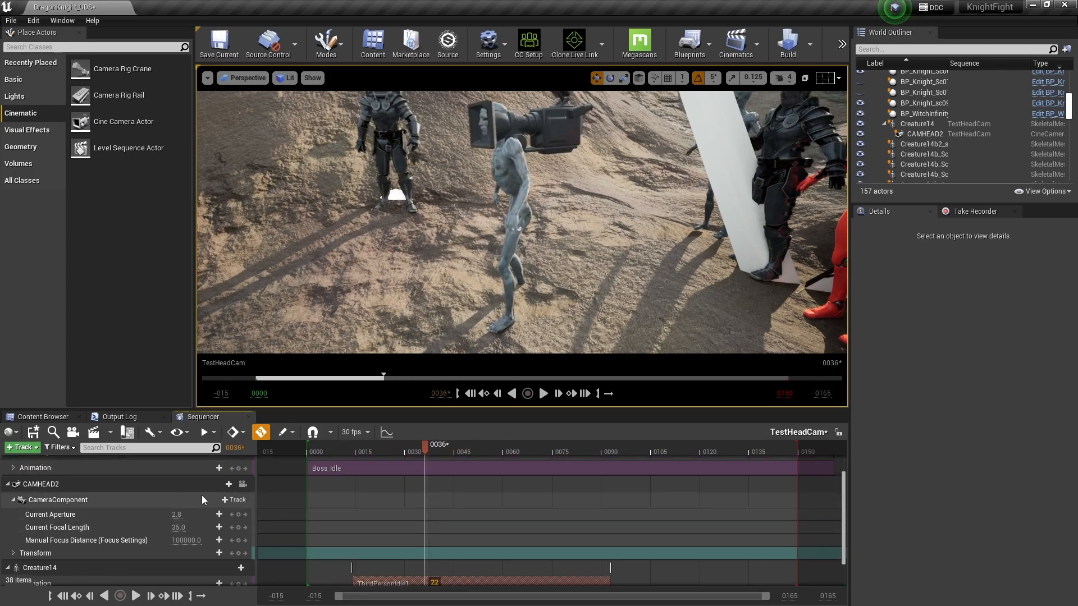
pyautogui.click(243, 483)
pyautogui.moveTo(423, 445)
pyautogui.mouseDown()
pyautogui.moveTo(350, 453)
pyautogui.moveTo(586, 469)
pyautogui.moveTo(358, 486)
pyautogui.moveTo(587, 491)
pyautogui.moveTo(370, 506)
pyautogui.moveTo(582, 512)
pyautogui.moveTo(414, 527)
pyautogui.moveTo(432, 459)
pyautogui.mouseUp()
pyautogui.click(737, 215)
# Add a track for BP_Knight2's HeadCam2 component to the sequence and select it
pyautogui.scroll(-1, 114, 509)
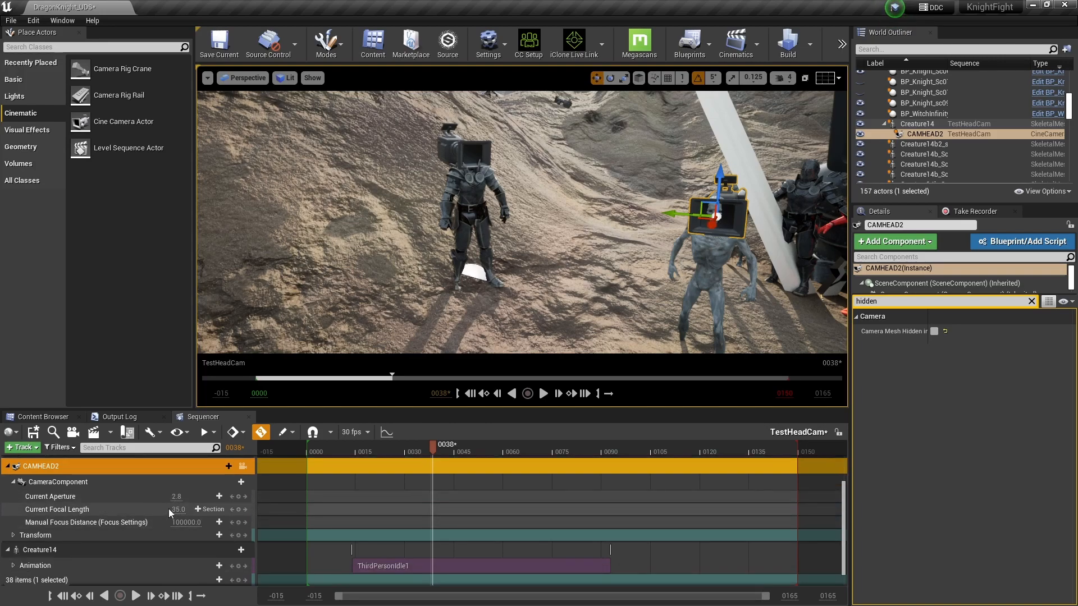
pyautogui.scroll(1, 112, 551)
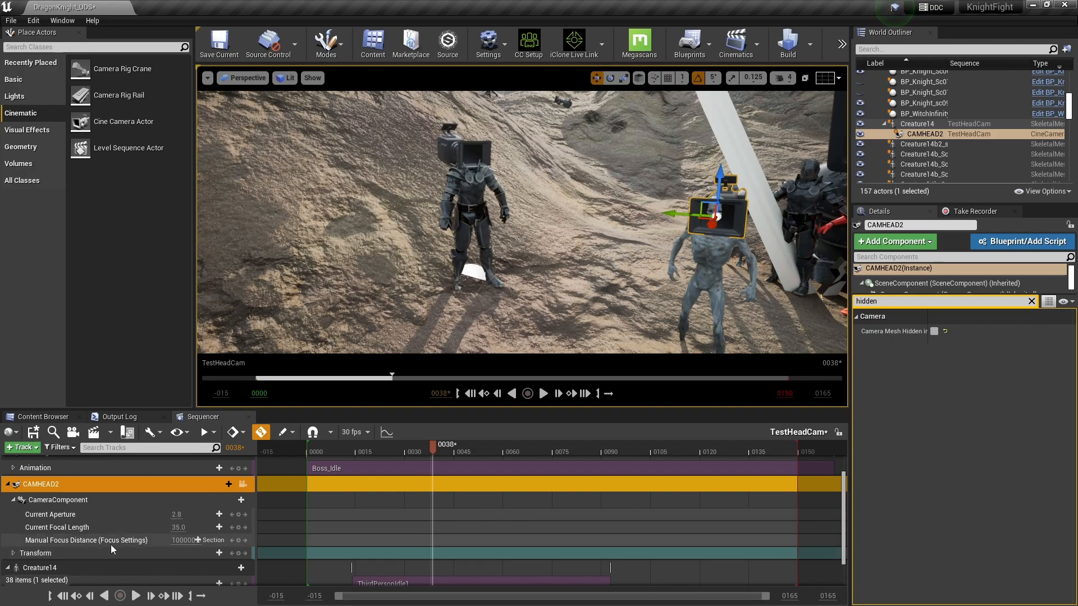
pyautogui.scroll(4, 129, 486)
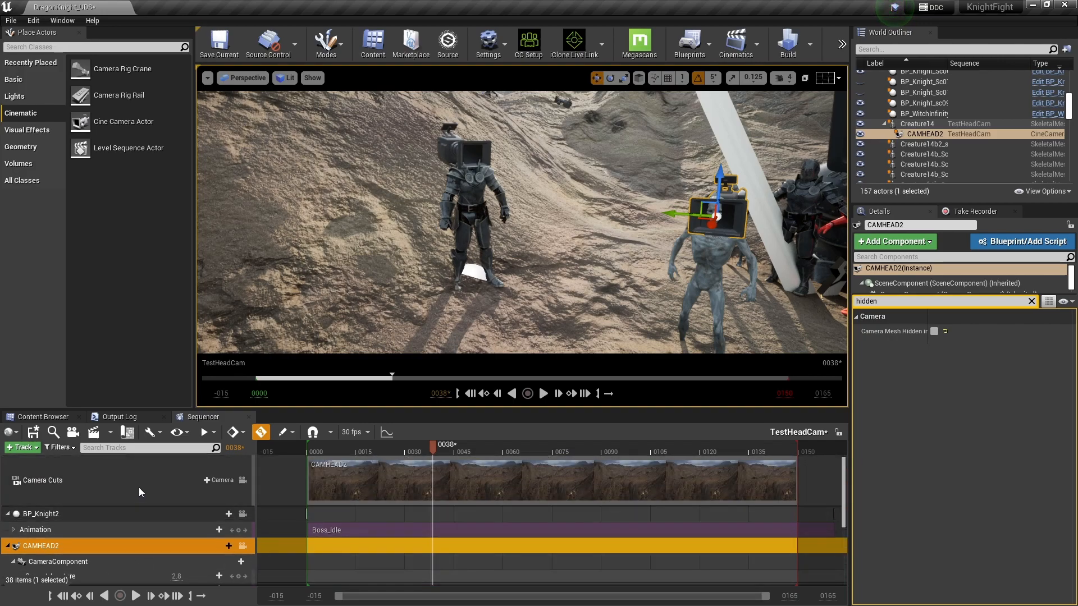
pyautogui.click(55, 513)
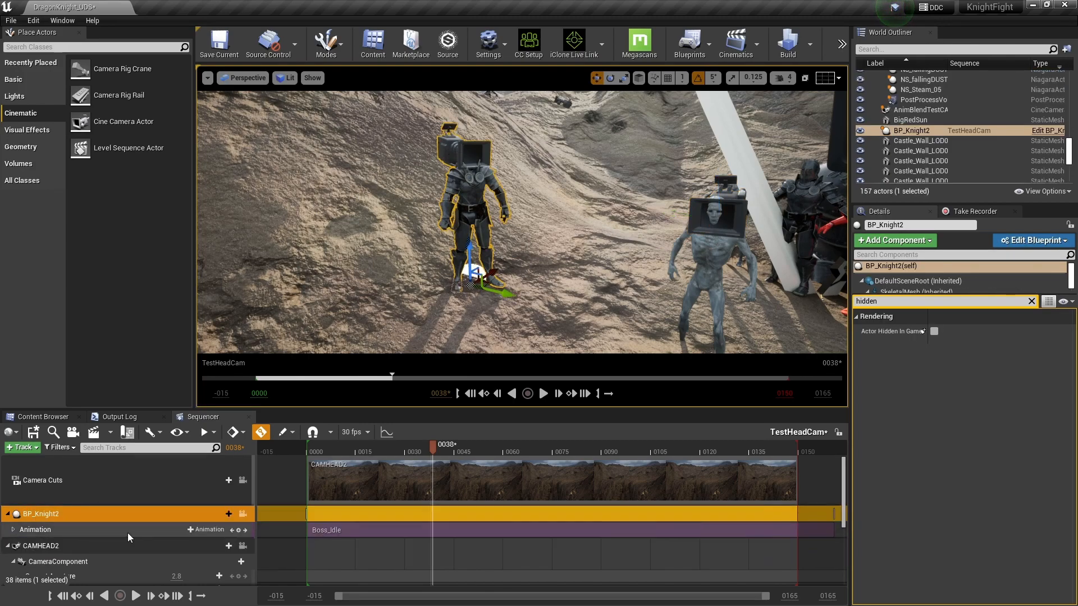
pyautogui.click(222, 514)
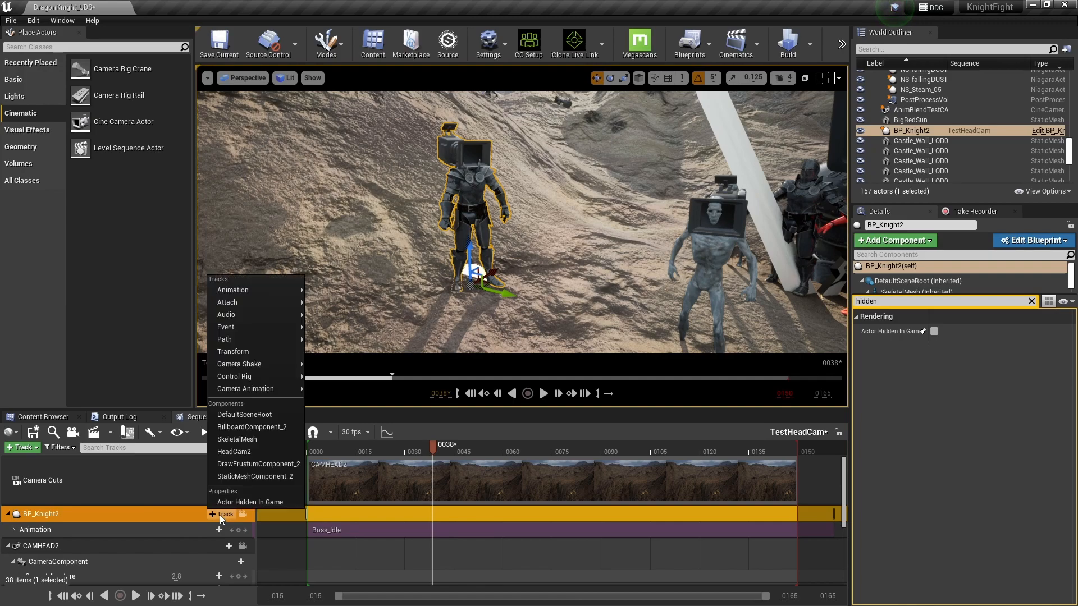
pyautogui.click(251, 453)
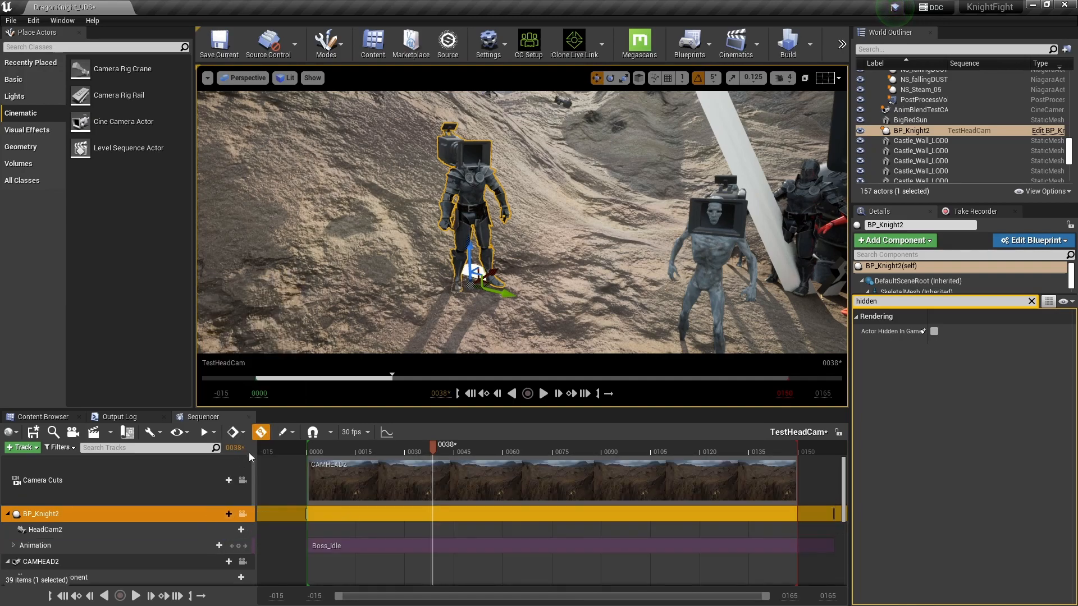
pyautogui.click(110, 526)
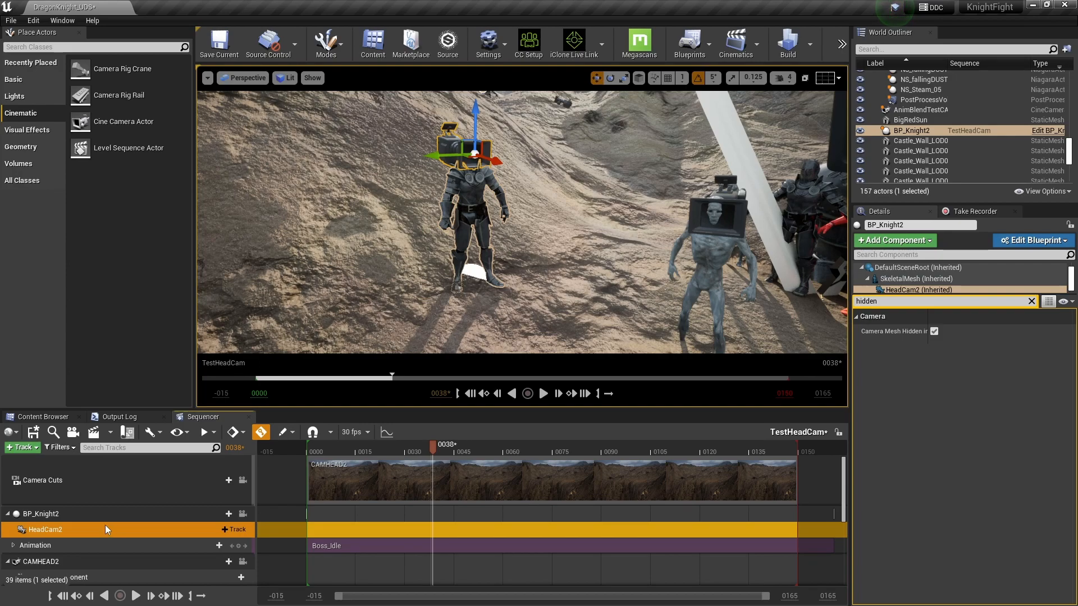
# Look through BP_Knight2's head camera and scrub the sequence to preview its motion
pyautogui.click(243, 514)
pyautogui.moveTo(411, 450); pyautogui.dragTo(439, 463)
pyautogui.moveTo(537, 467); pyautogui.dragTo(477, 495)
# Switch the view to CAMHEAD2, scrub the sequence to frame 84 to compare its motion, and exit the piloted view
pyautogui.scroll(-4, 158, 523)
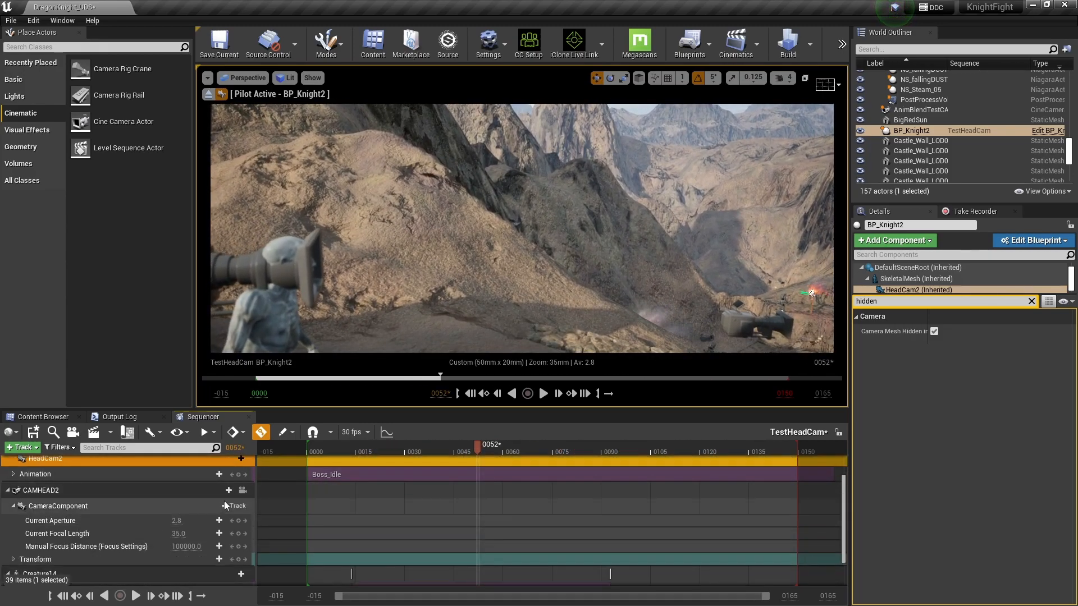
pyautogui.click(242, 490)
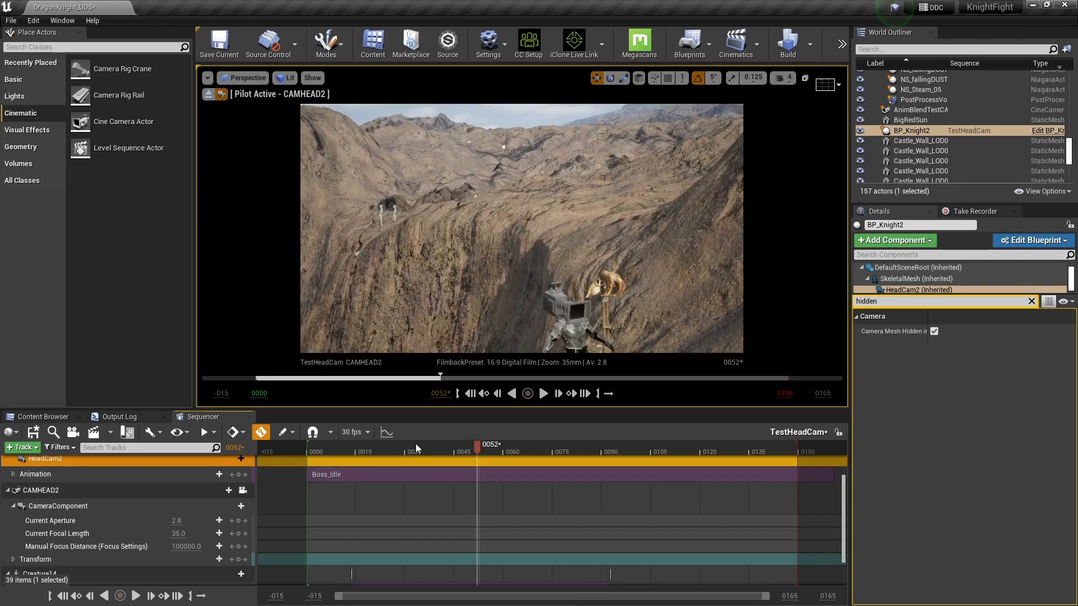
pyautogui.moveTo(476, 445); pyautogui.dragTo(583, 456)
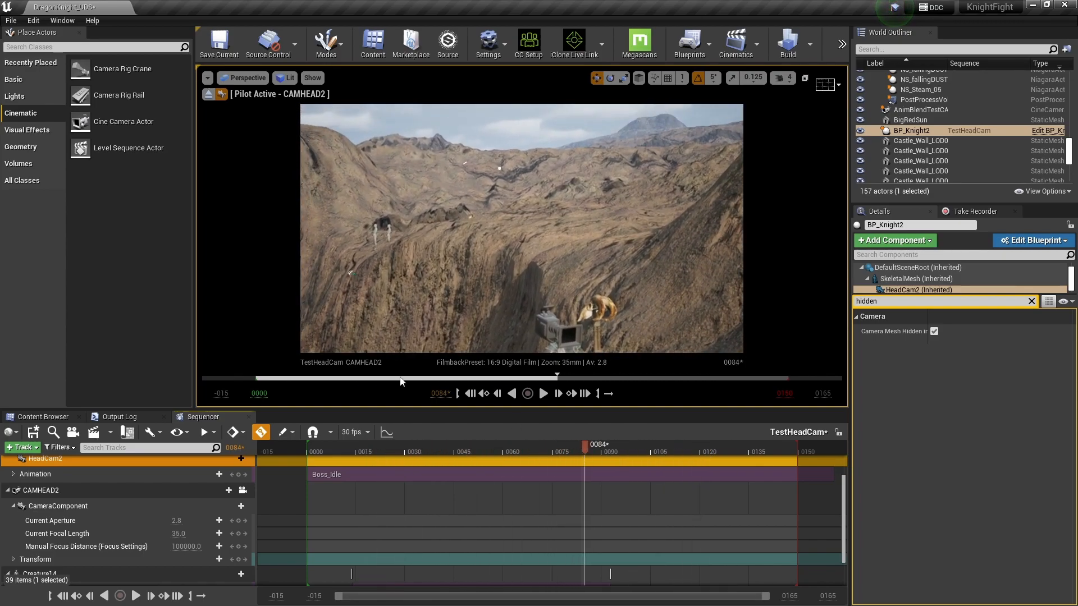
pyautogui.click(208, 94)
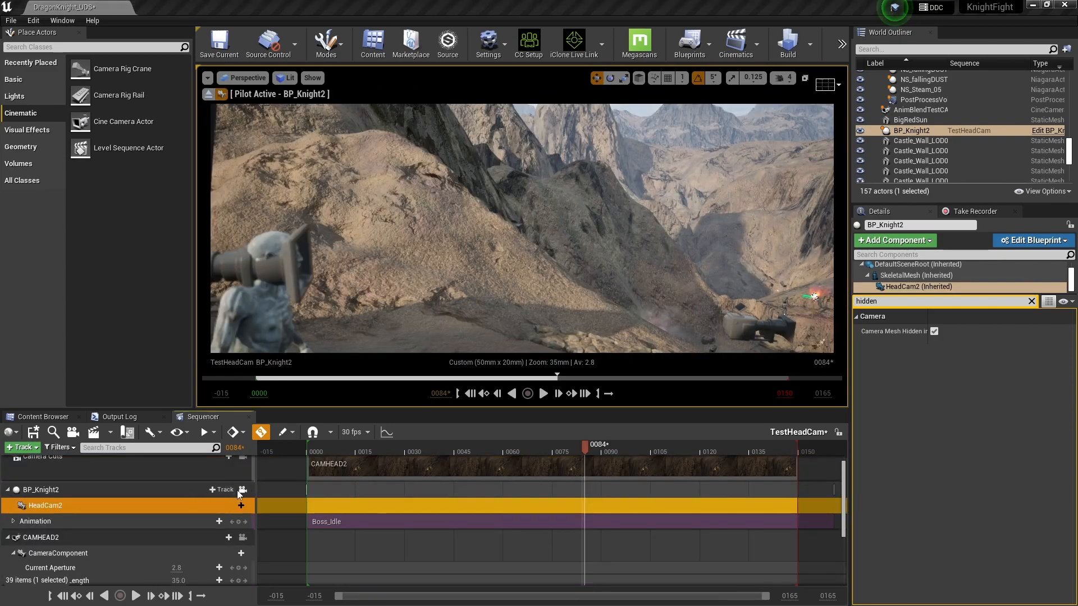
# Add Sensor Height and Sensor Width filmback tracks to BP_Knight2's HeadCam2 component in the sequence
pyautogui.click(236, 506)
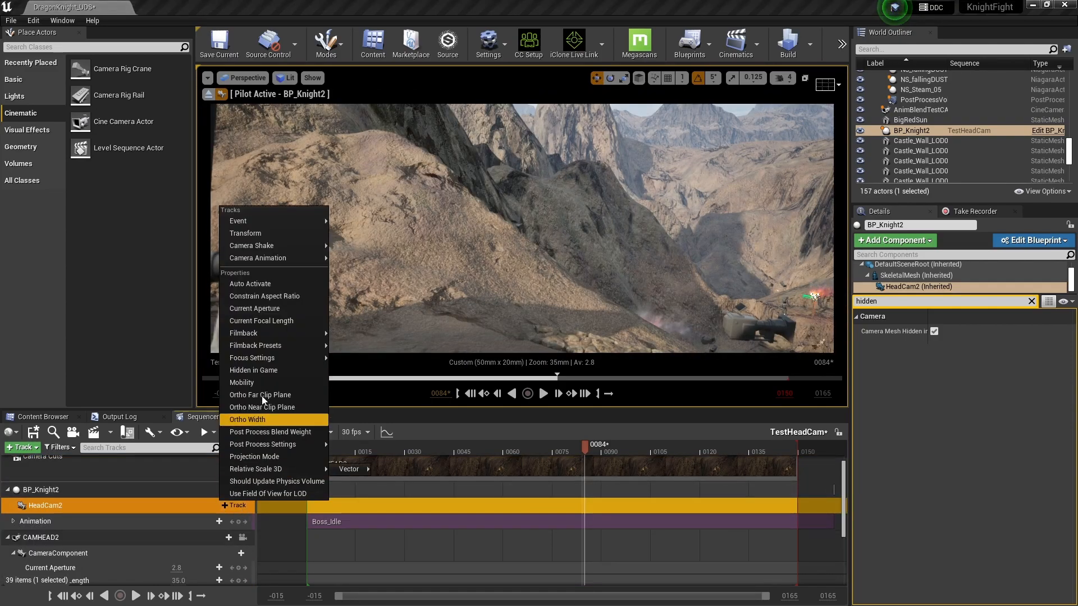
pyautogui.moveTo(299, 342)
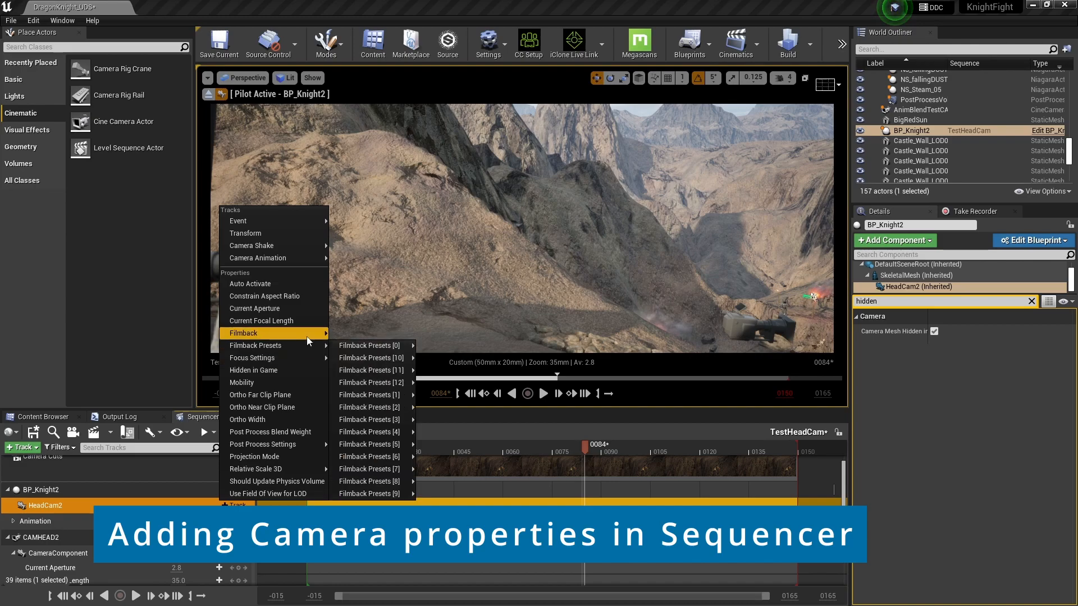
pyautogui.moveTo(354, 336)
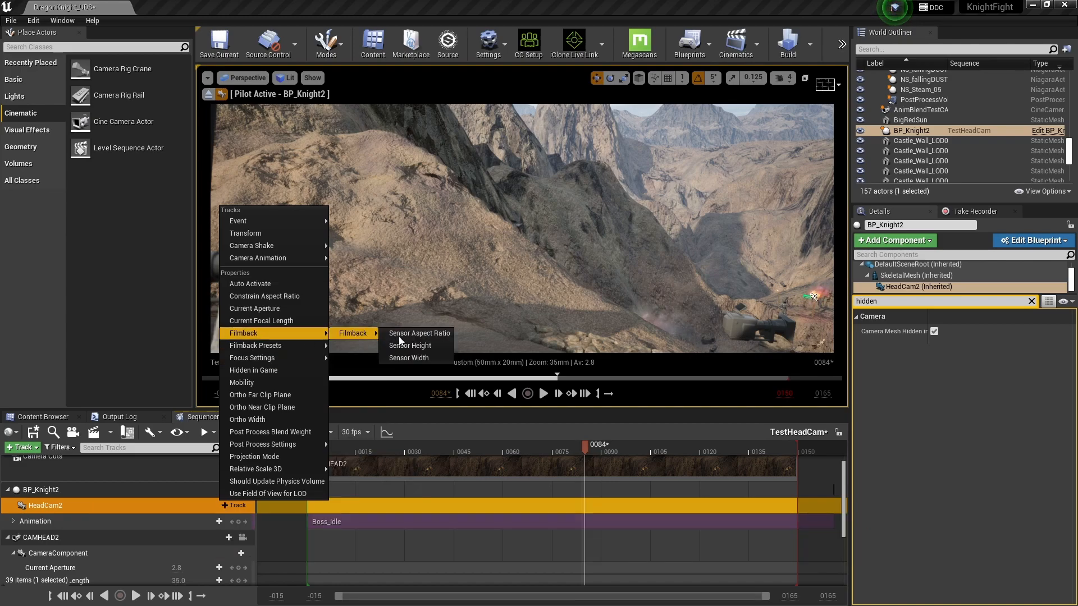
pyautogui.click(409, 346)
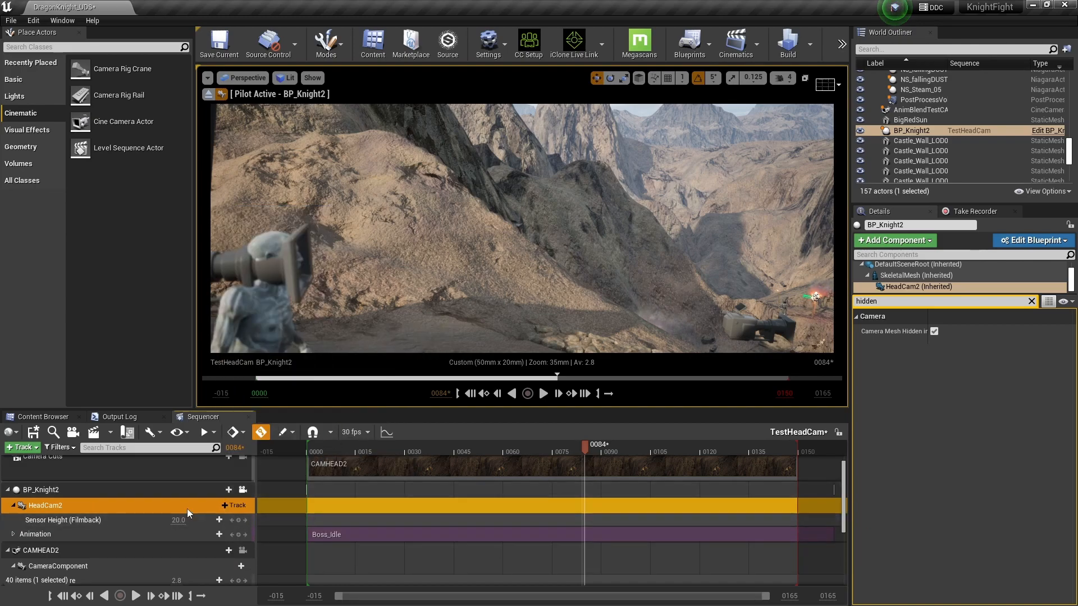
pyautogui.click(227, 506)
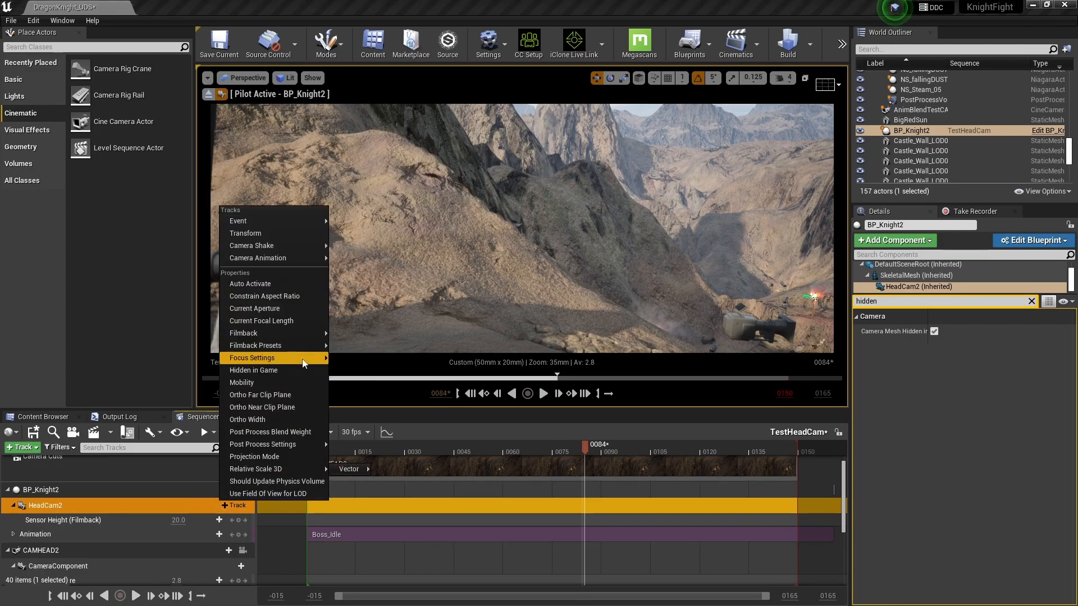
pyautogui.moveTo(308, 345)
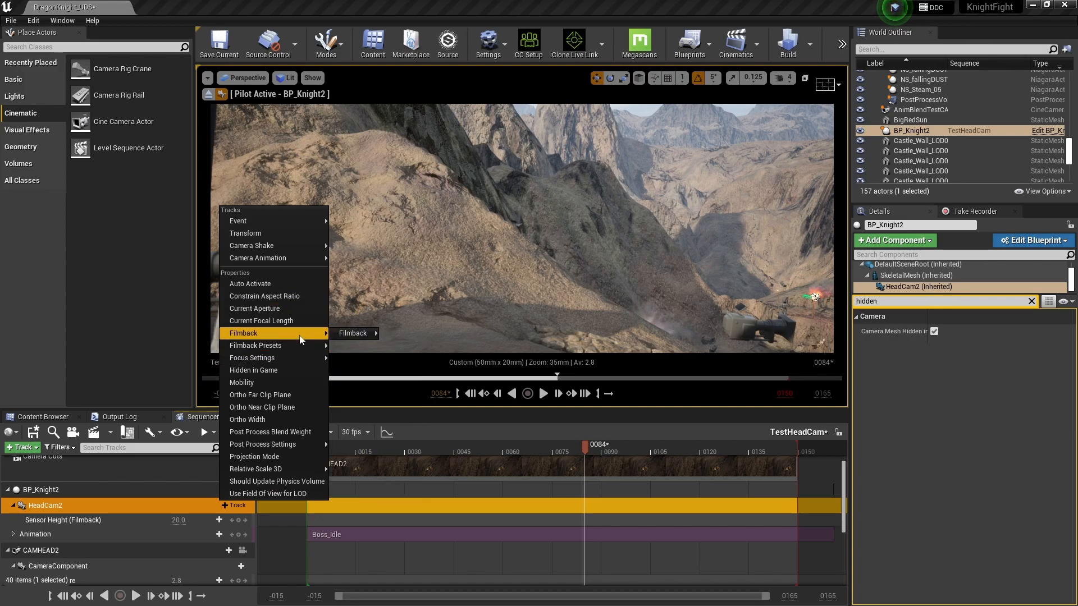
pyautogui.moveTo(342, 336)
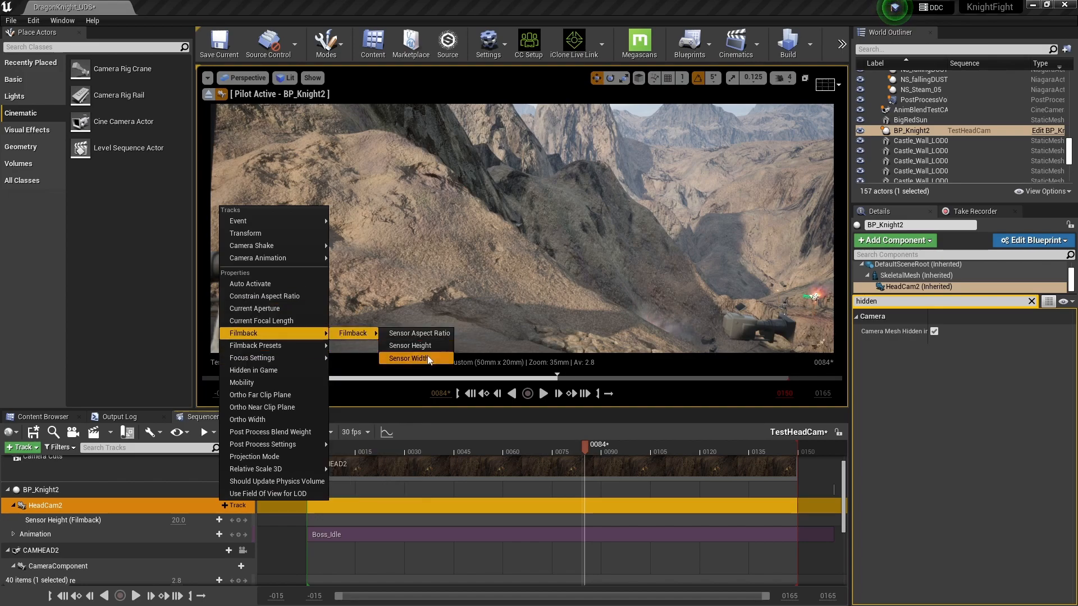
pyautogui.click(393, 357)
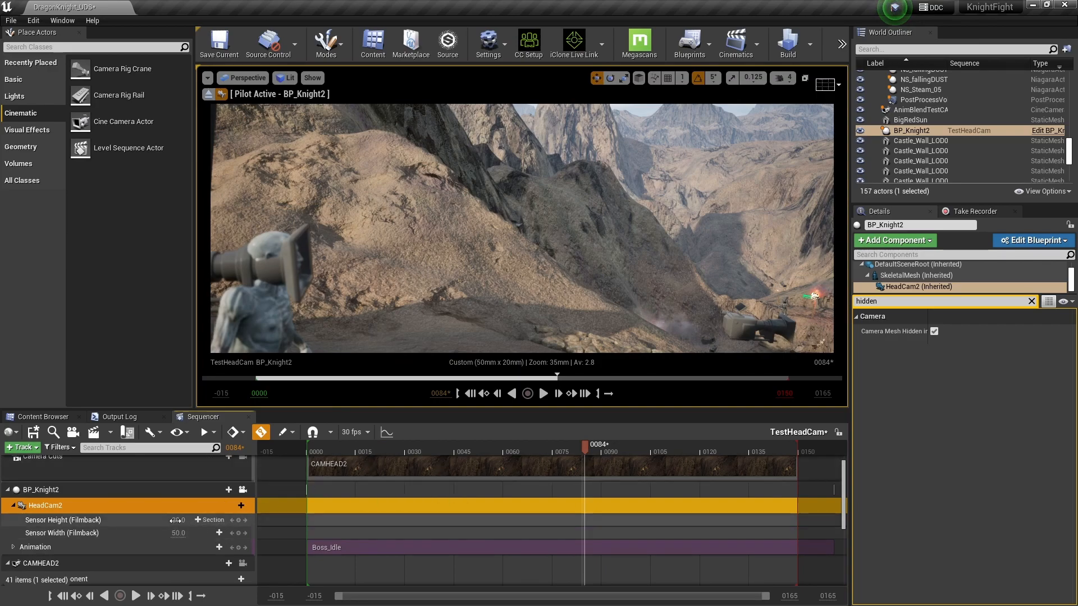
# Set HeadCam2's filmback sensor width to 32 and scrub the sequence back to frame 68
pyautogui.click(178, 520)
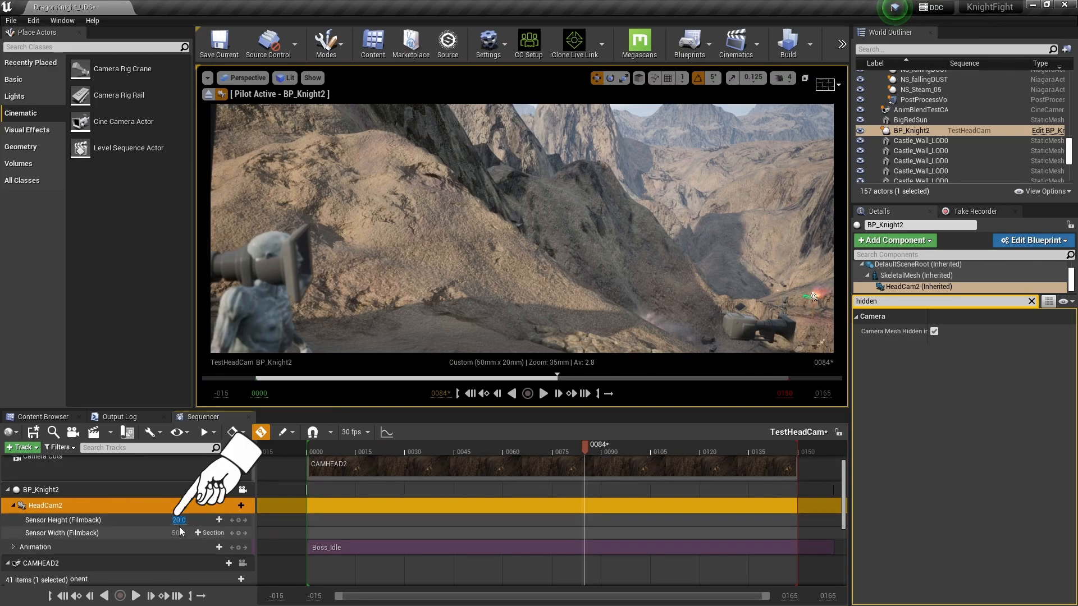
pyautogui.click(178, 532)
pyautogui.write('32')
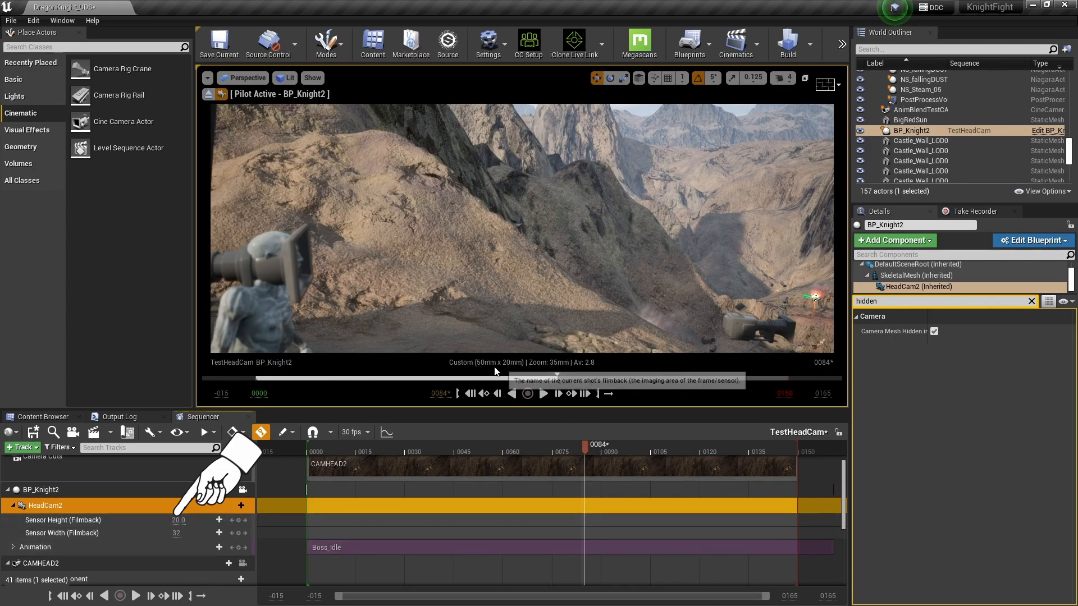
pyautogui.click(178, 520)
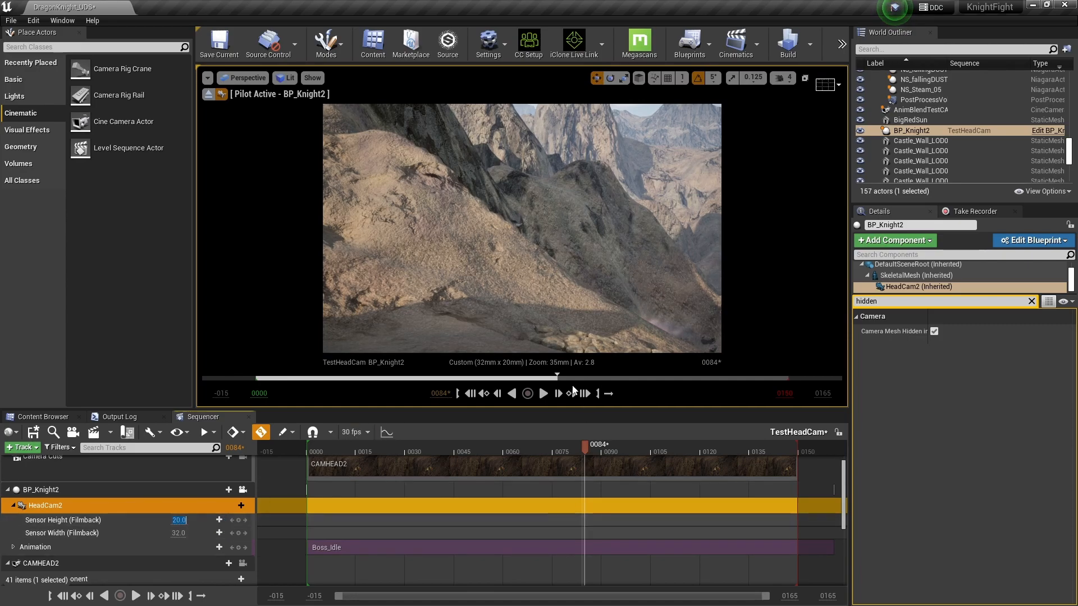
pyautogui.moveTo(582, 449); pyautogui.dragTo(561, 477)
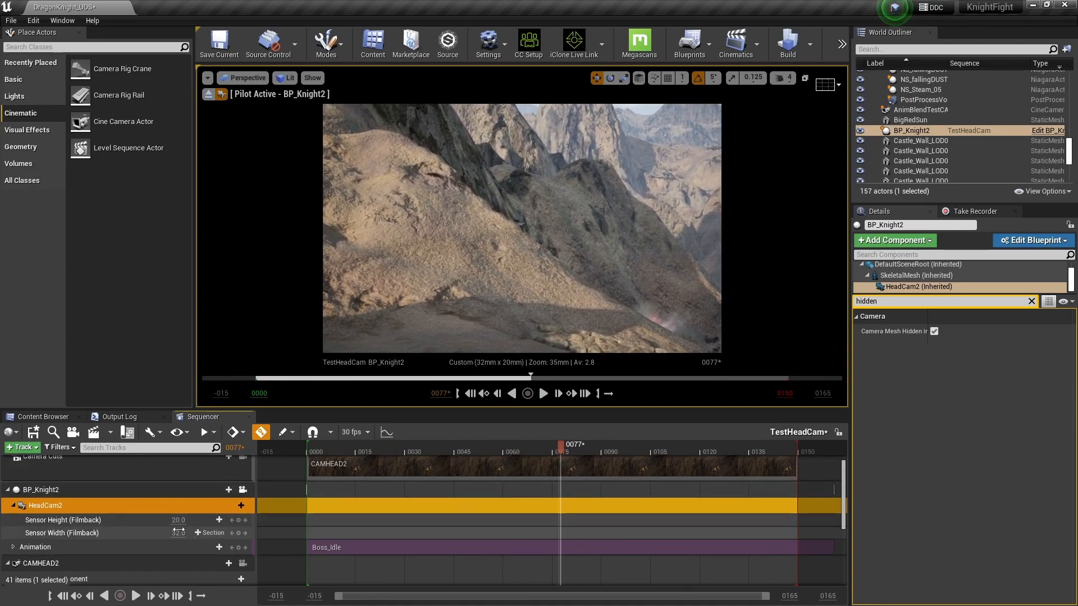
pyautogui.moveTo(560, 452); pyautogui.dragTo(531, 468)
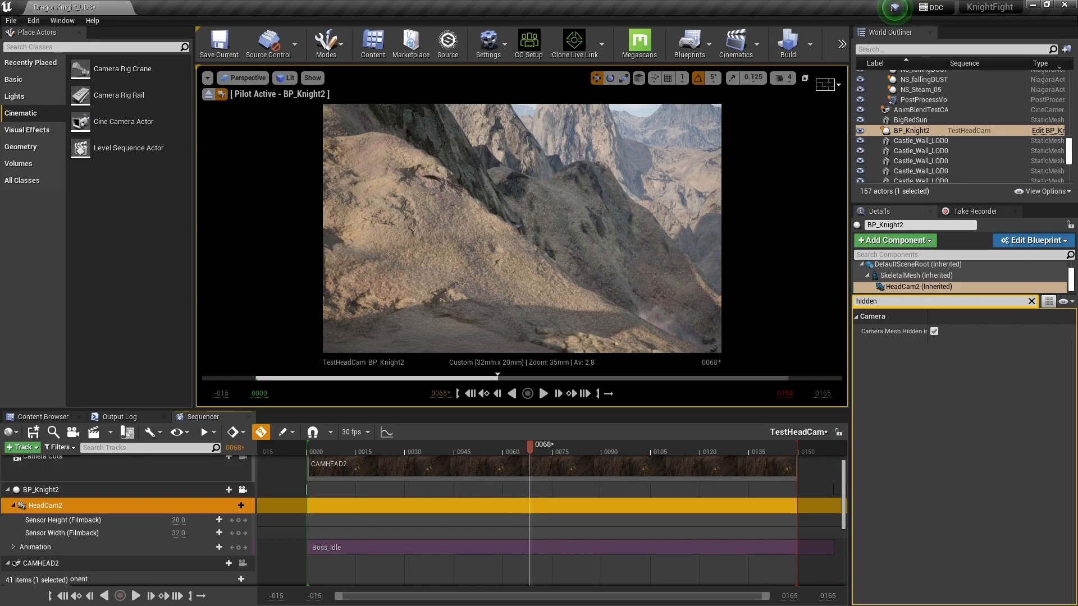
pyautogui.scroll(-3, 149, 504)
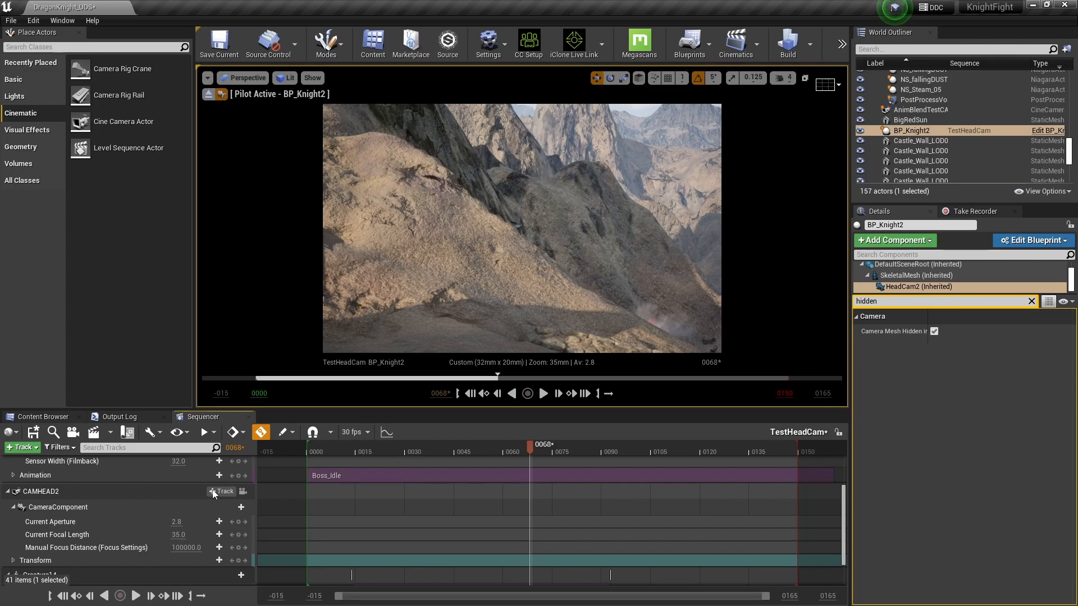
pyautogui.click(214, 492)
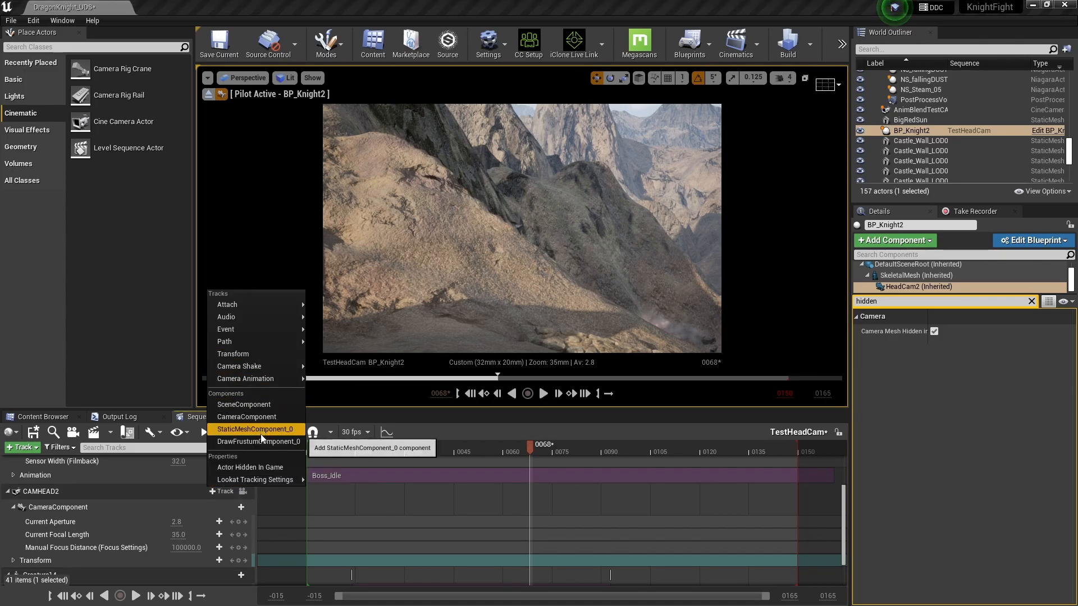
pyautogui.click(217, 493)
pyautogui.click(214, 492)
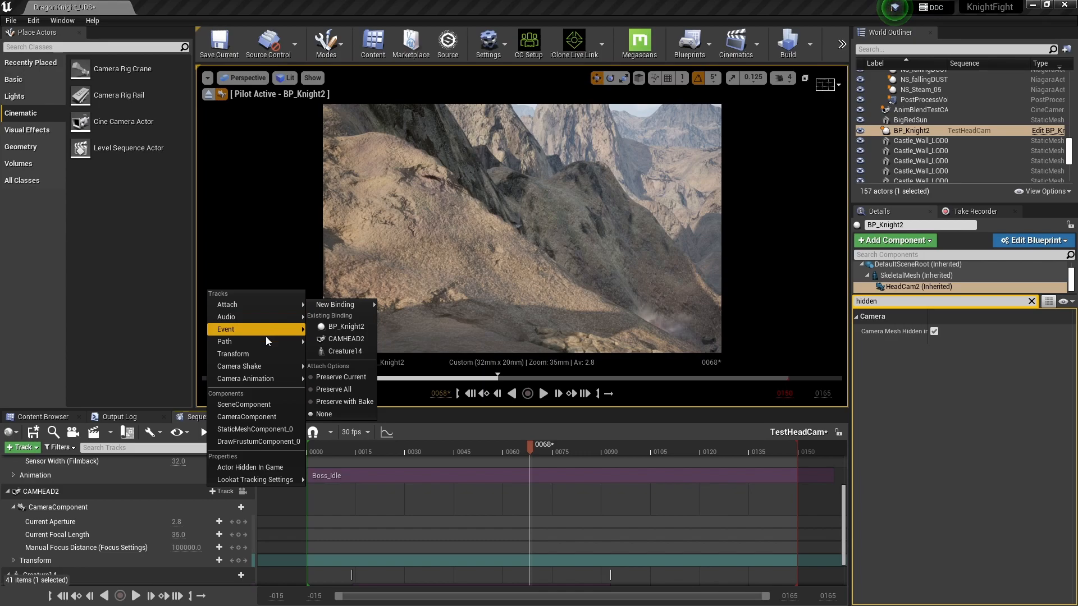
pyautogui.click(267, 402)
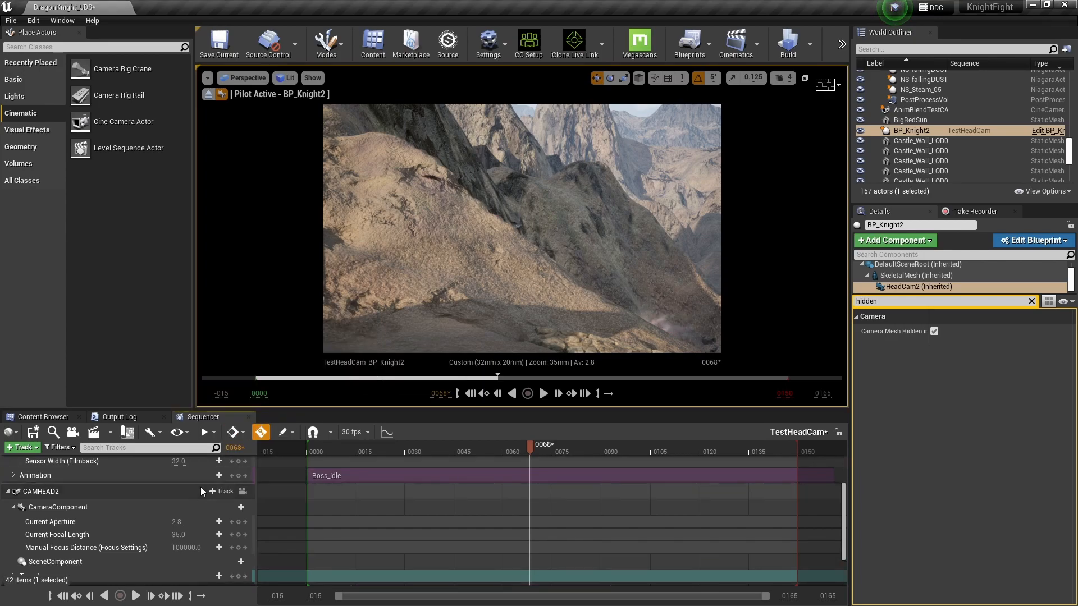
pyautogui.hotkey('ctrl', 'z')
# Add Sensor Height and Sensor Width filmback tracks to CAMHEAD2's CameraComponent in the sequence
pyautogui.click(110, 508)
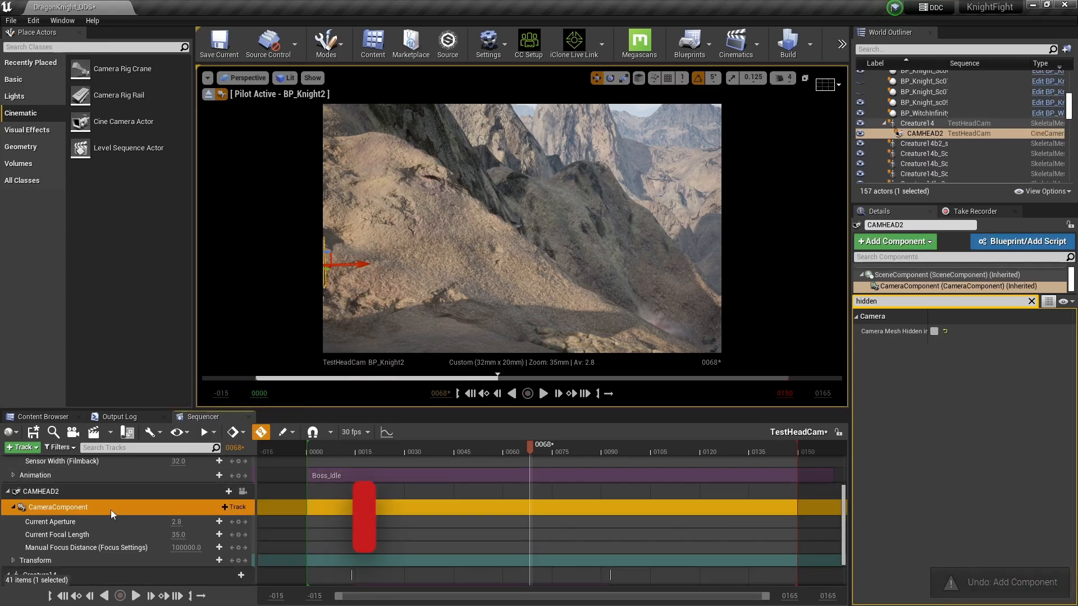
pyautogui.click(234, 506)
pyautogui.moveTo(272, 335)
pyautogui.moveTo(350, 339)
pyautogui.click(410, 347)
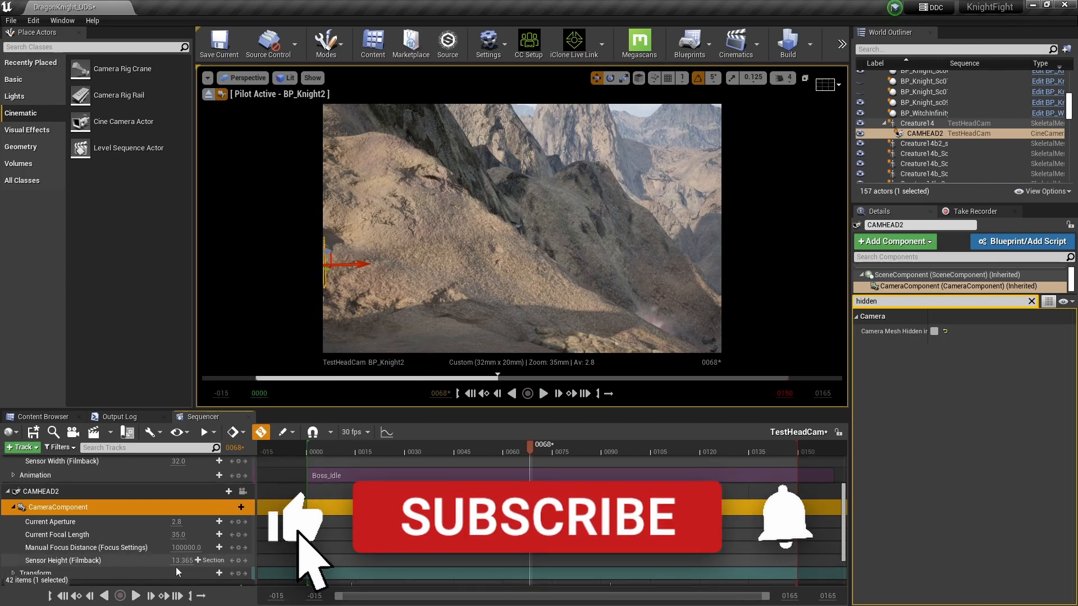
pyautogui.click(239, 507)
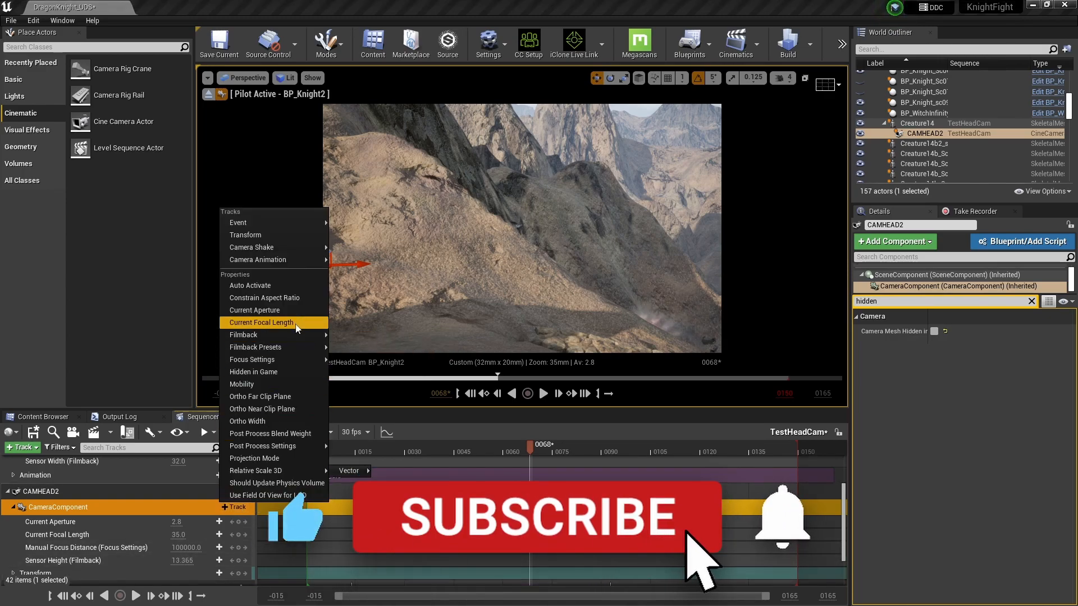
pyautogui.moveTo(273, 335)
pyautogui.click(430, 355)
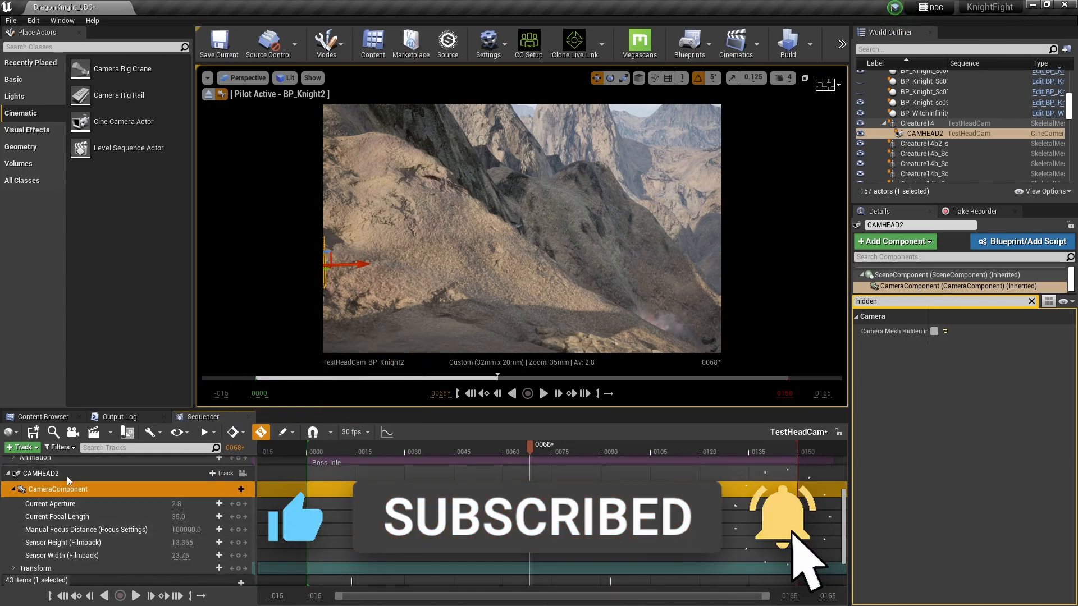
# Select CAMHEAD2's CameraComponent and clear the "hidden" property filter to show all its camera settings
pyautogui.click(66, 474)
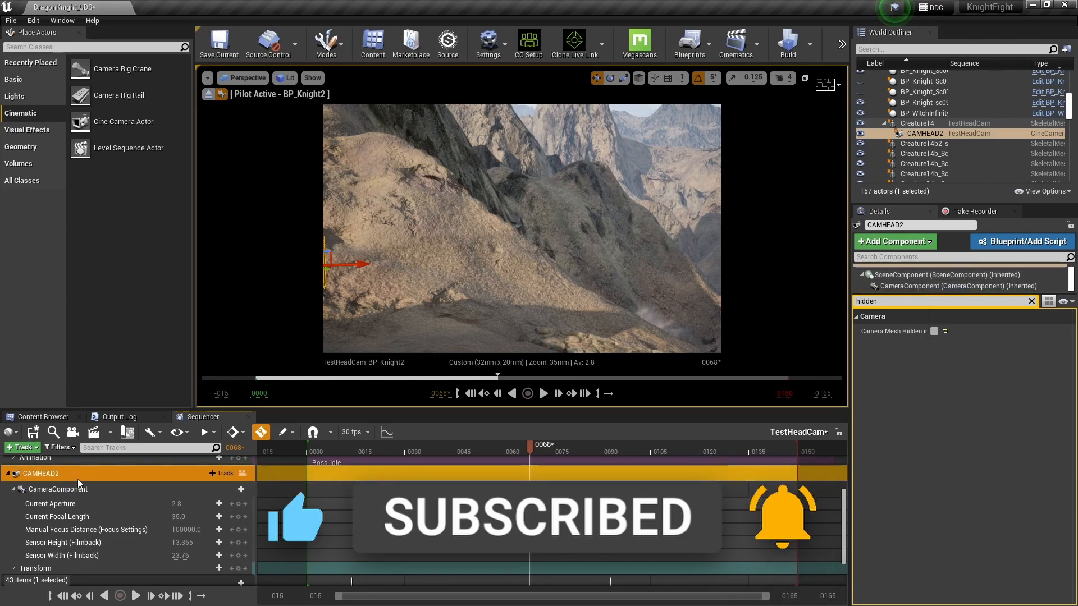
pyautogui.click(82, 489)
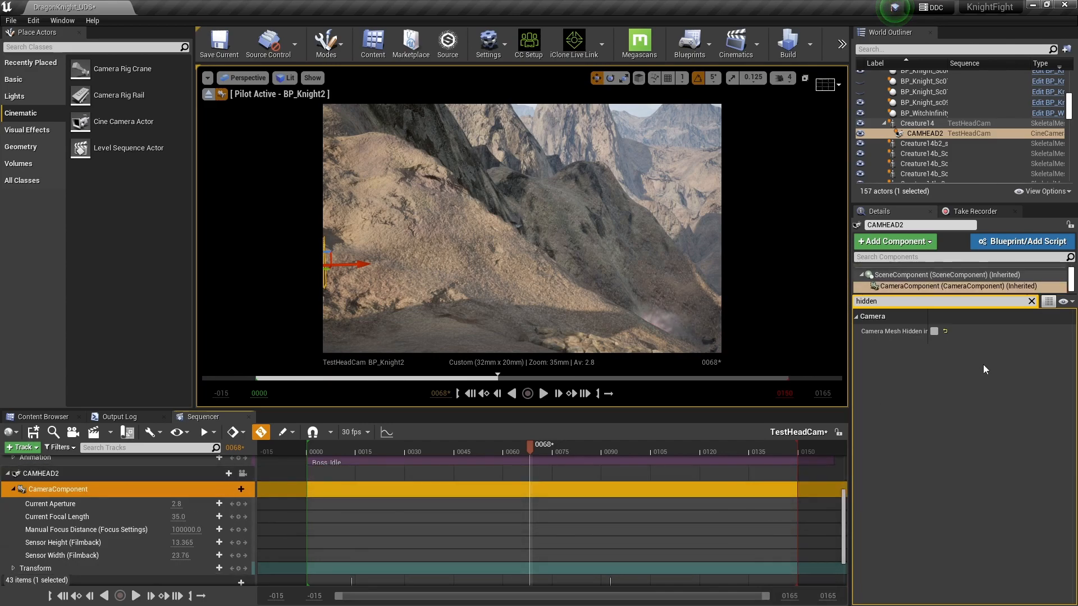
pyautogui.click(1031, 301)
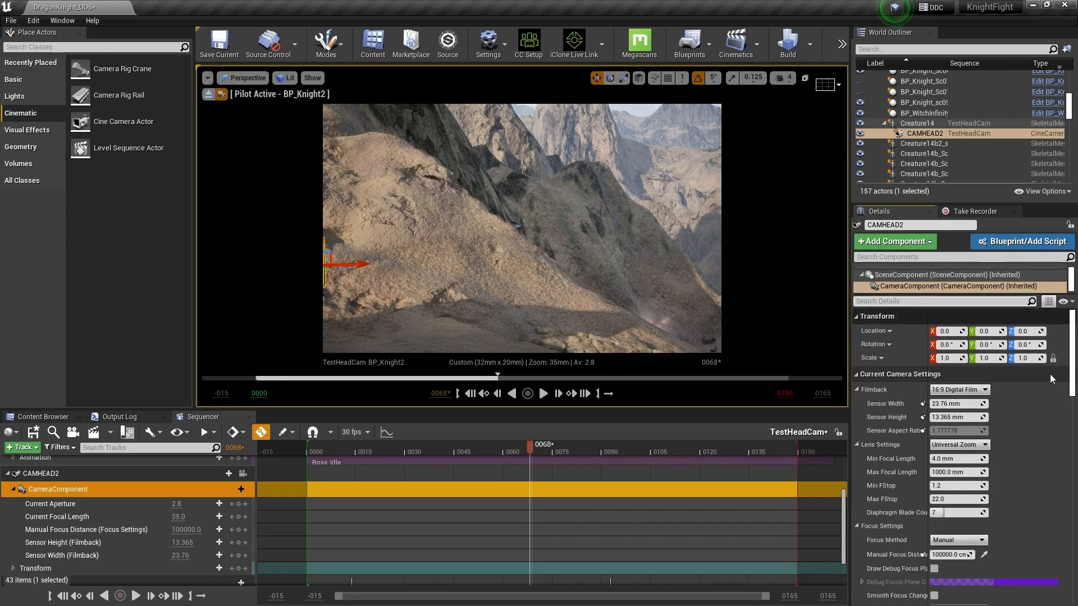
# Try the Super 8mm filmback preset on CAMHEAD2's camera and return it to 16:9 Digital Film
pyautogui.click(985, 389)
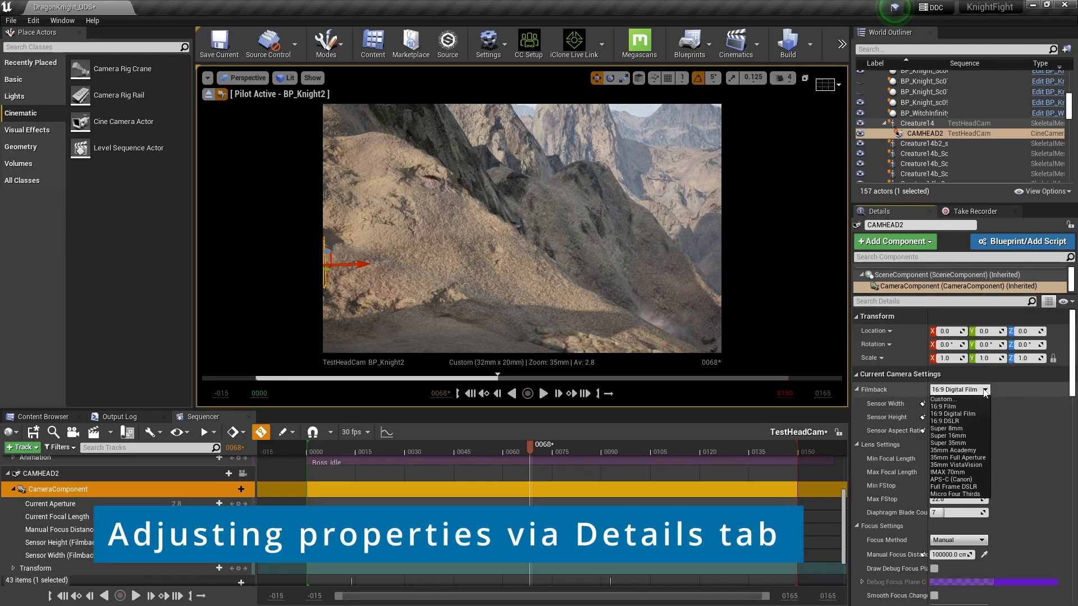
pyautogui.click(972, 428)
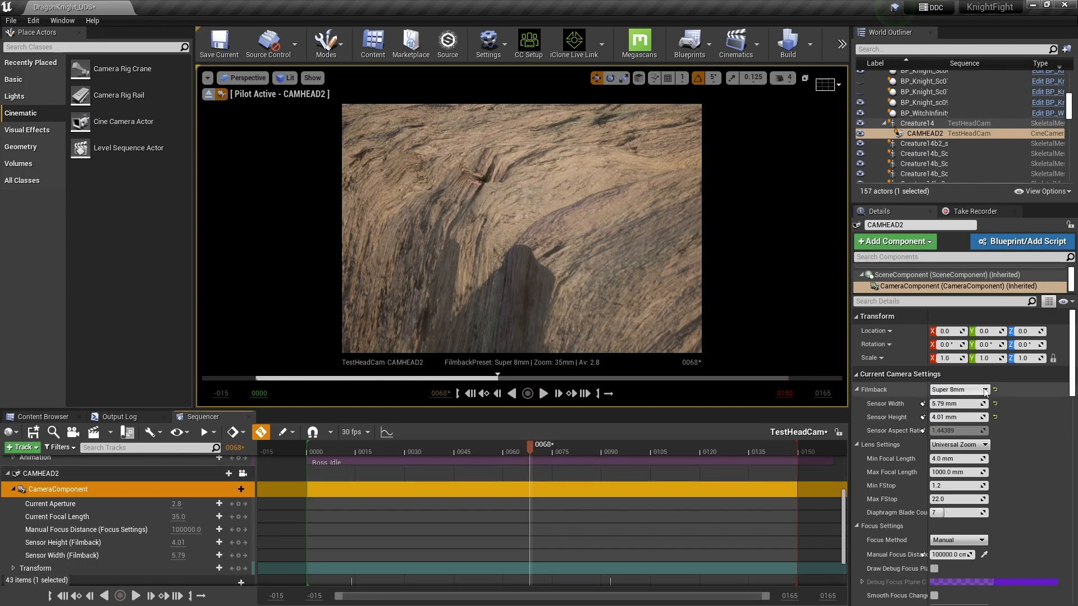
pyautogui.click(957, 389)
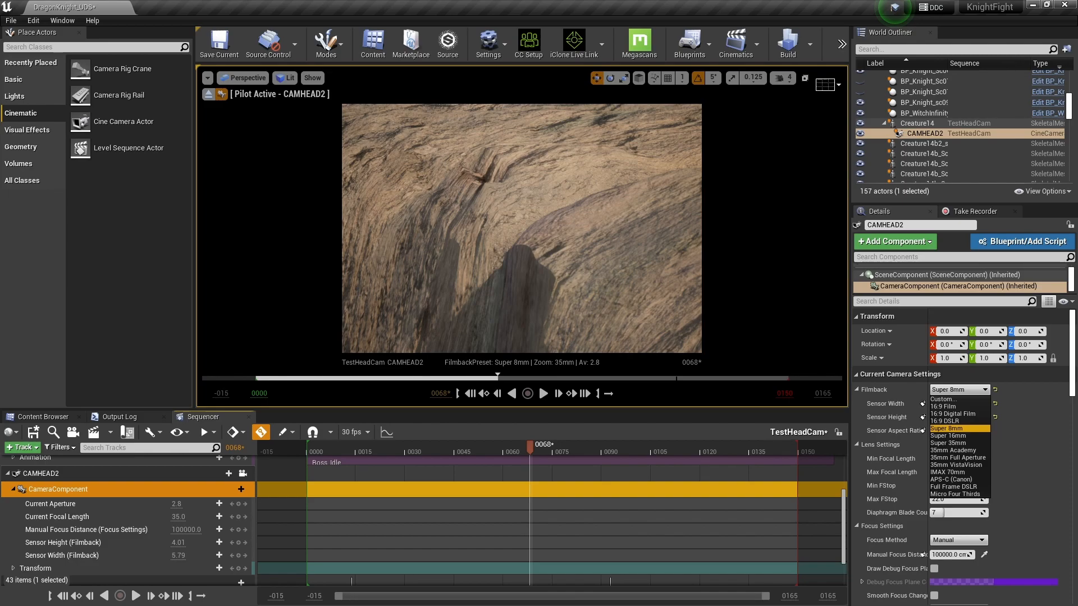
pyautogui.click(948, 413)
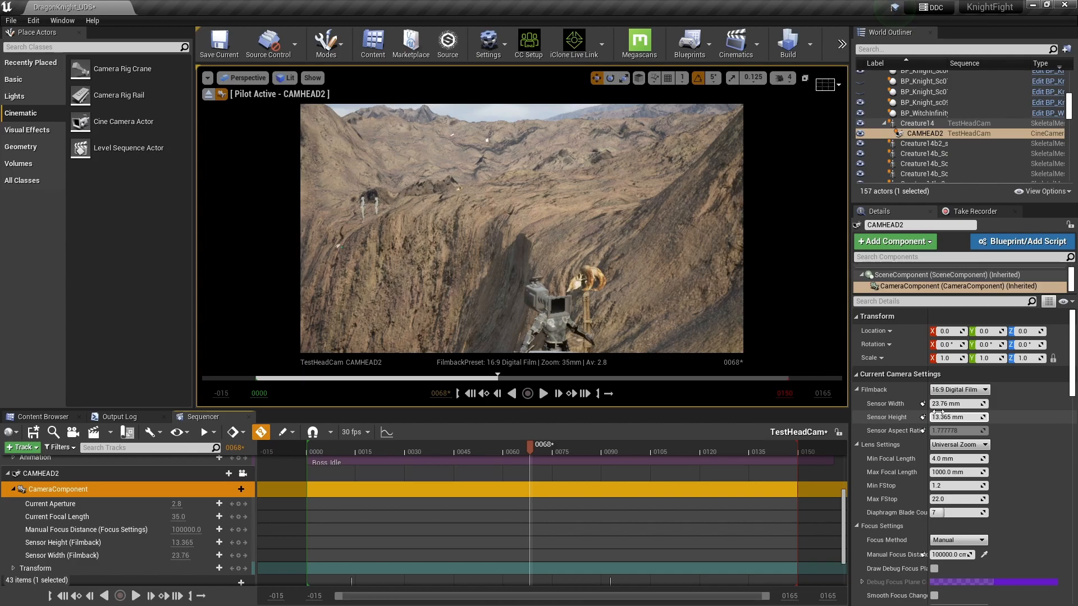